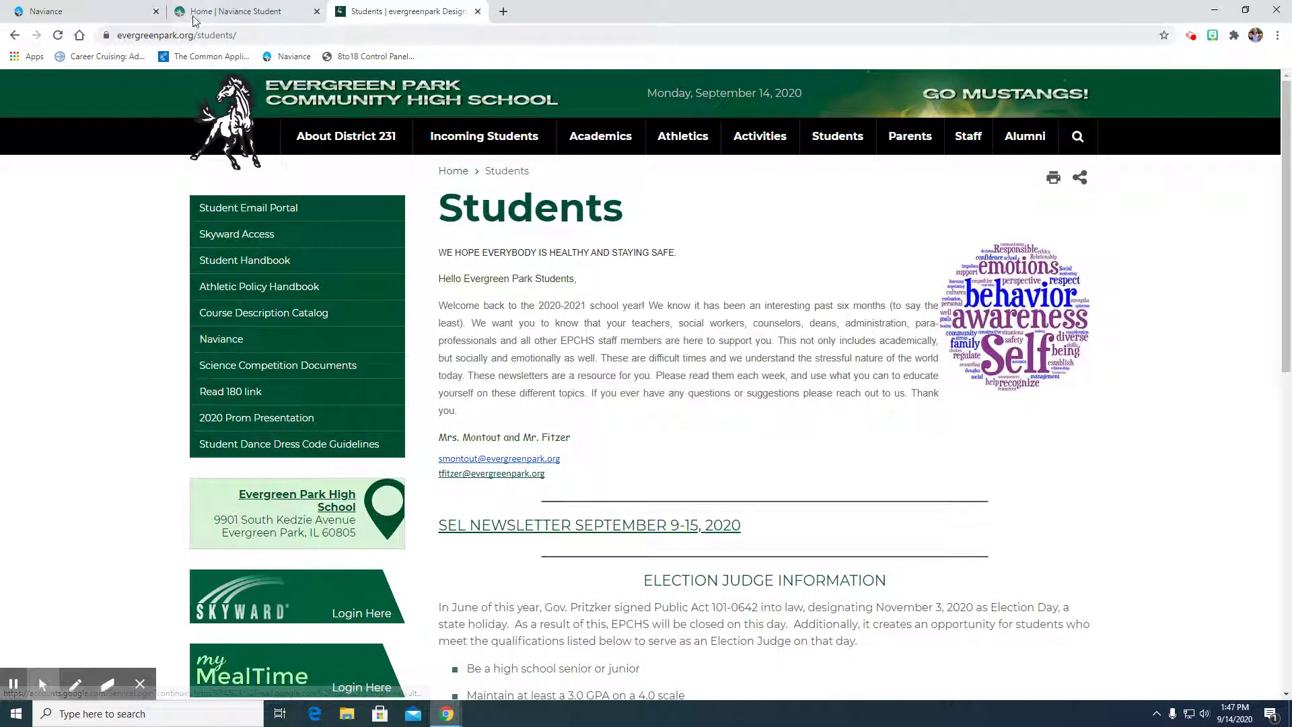
- Switch to Naviance Student, open the SuperMatch college search and remove the existing Accepts AP Credits criterion
click(240, 12)
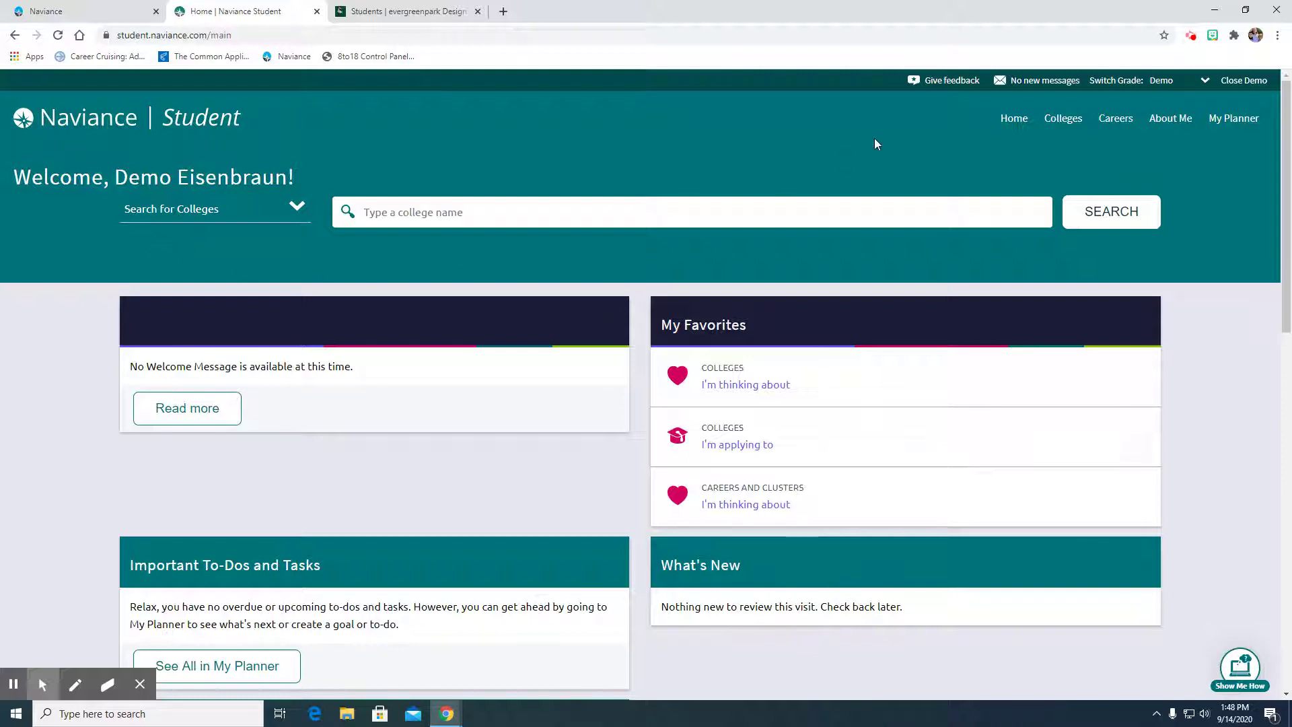
click(1067, 122)
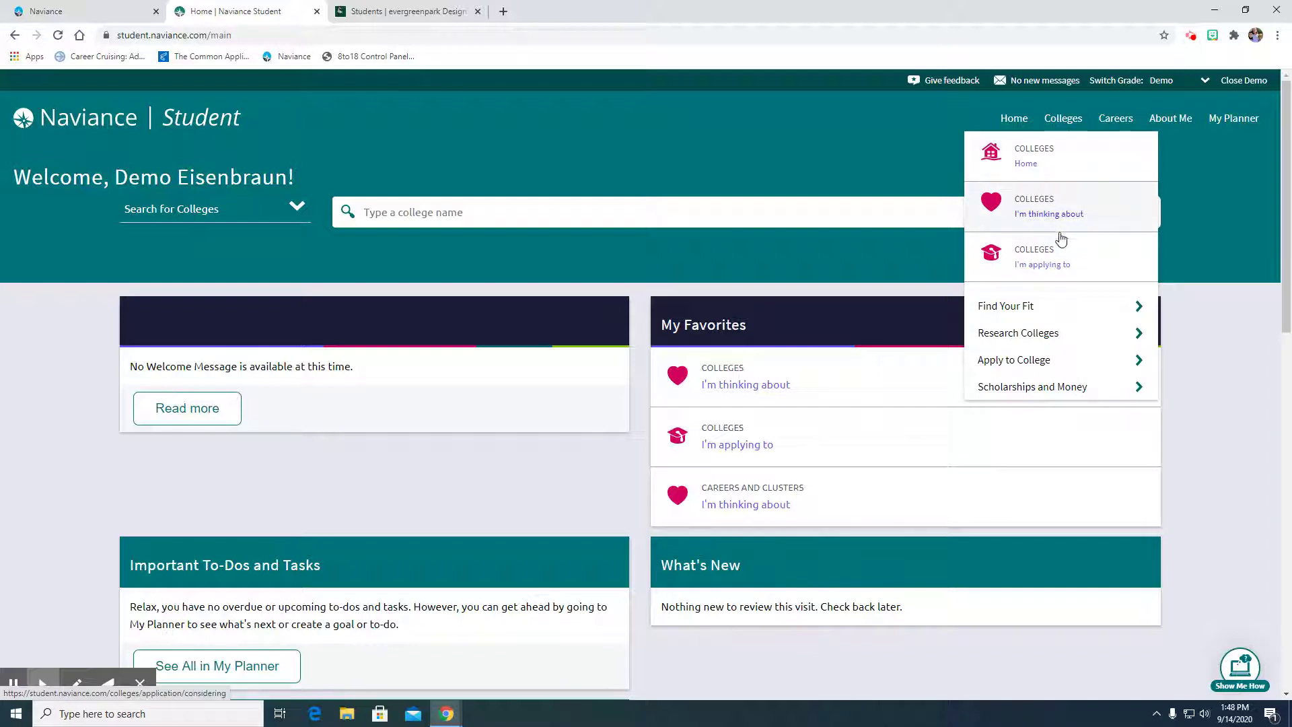
click(1069, 306)
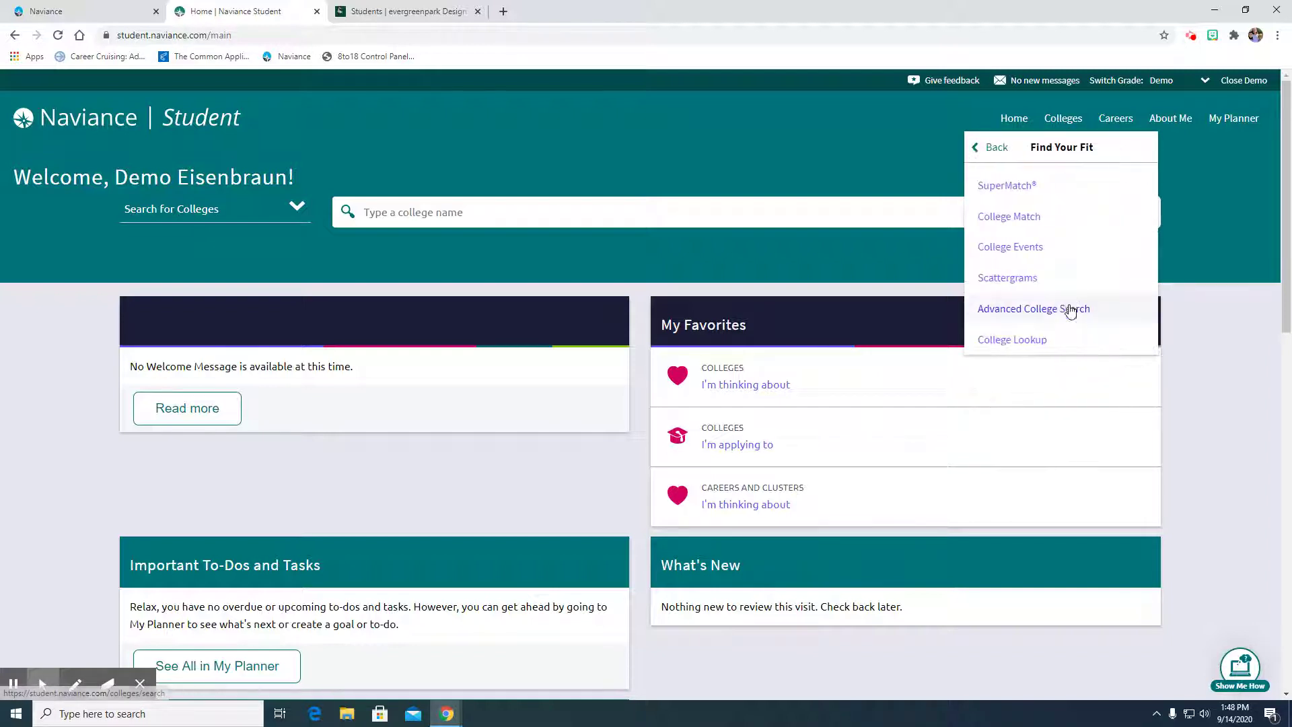
click(1009, 187)
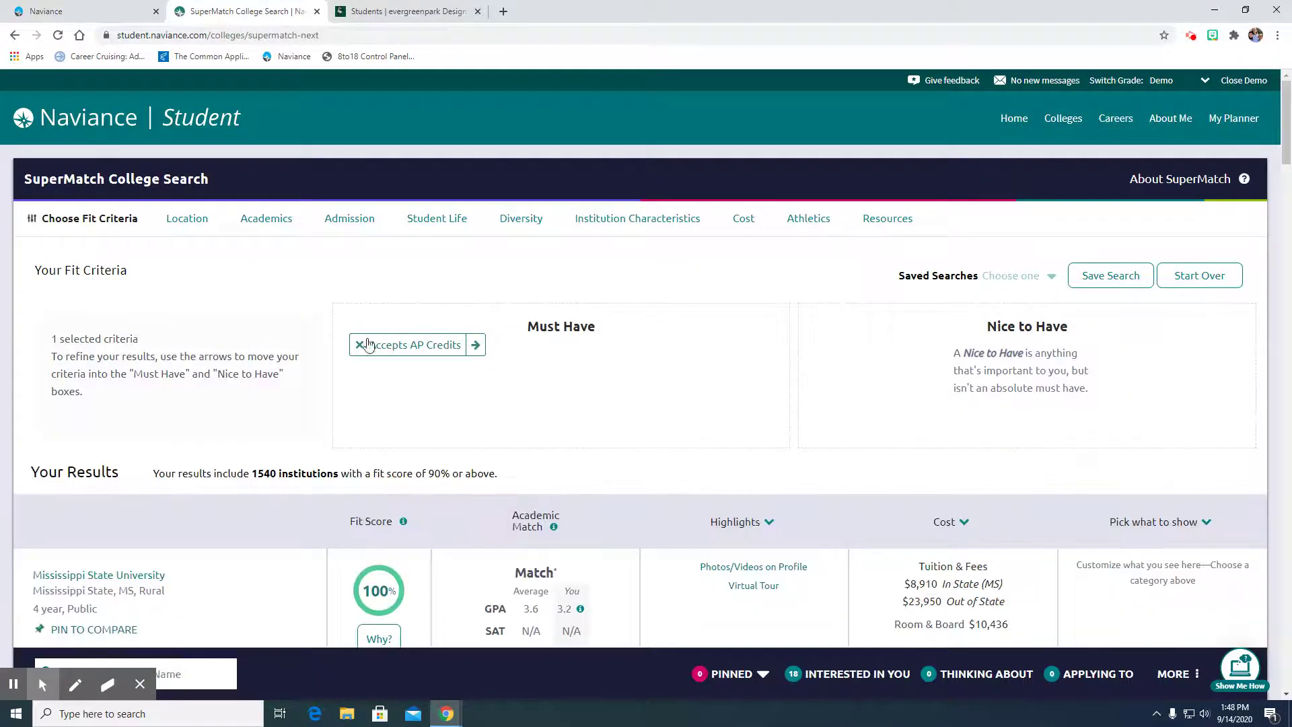
click(367, 344)
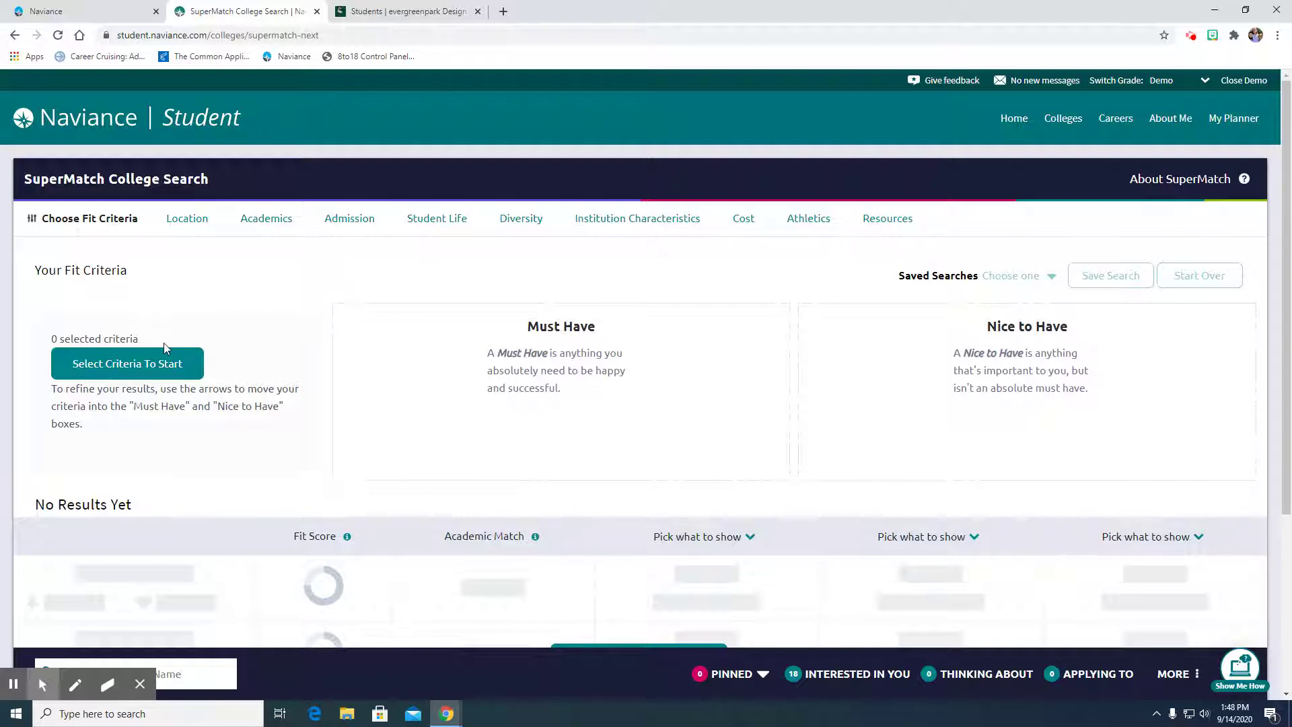
- Set the location criteria to the Midwest region and exclude Ohio from the selected states
click(137, 368)
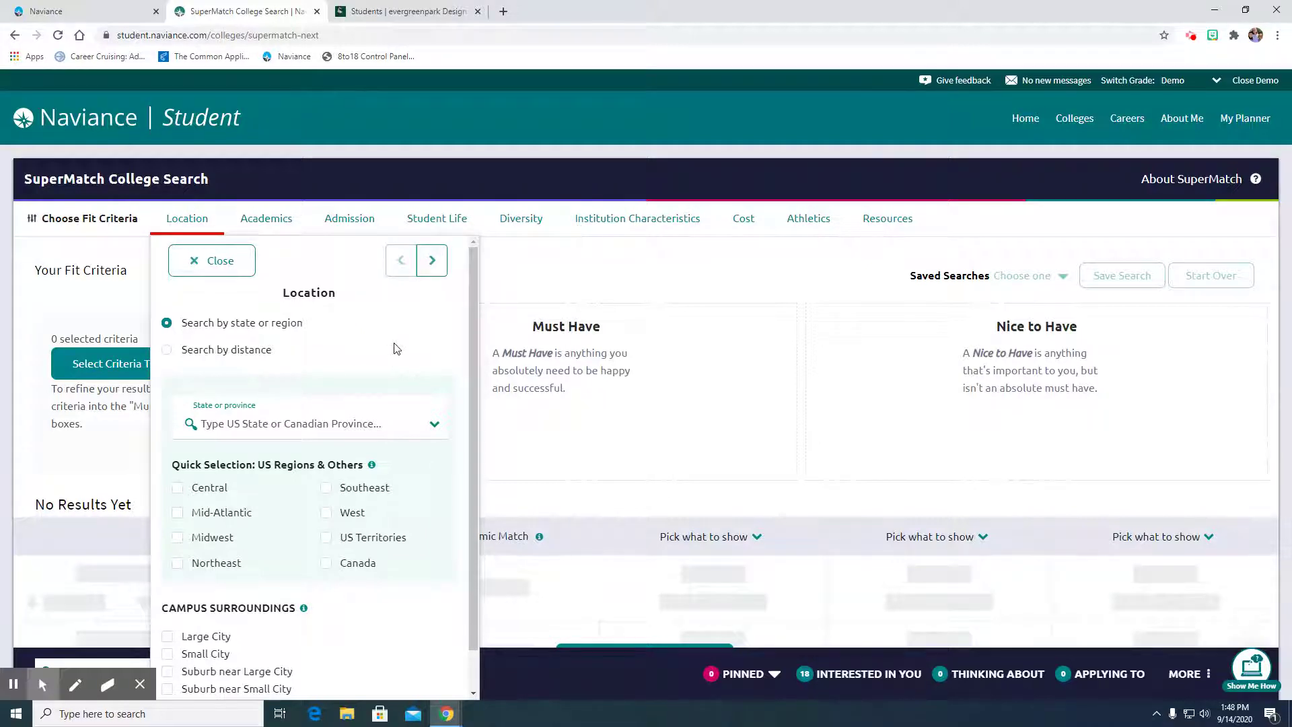
click(177, 538)
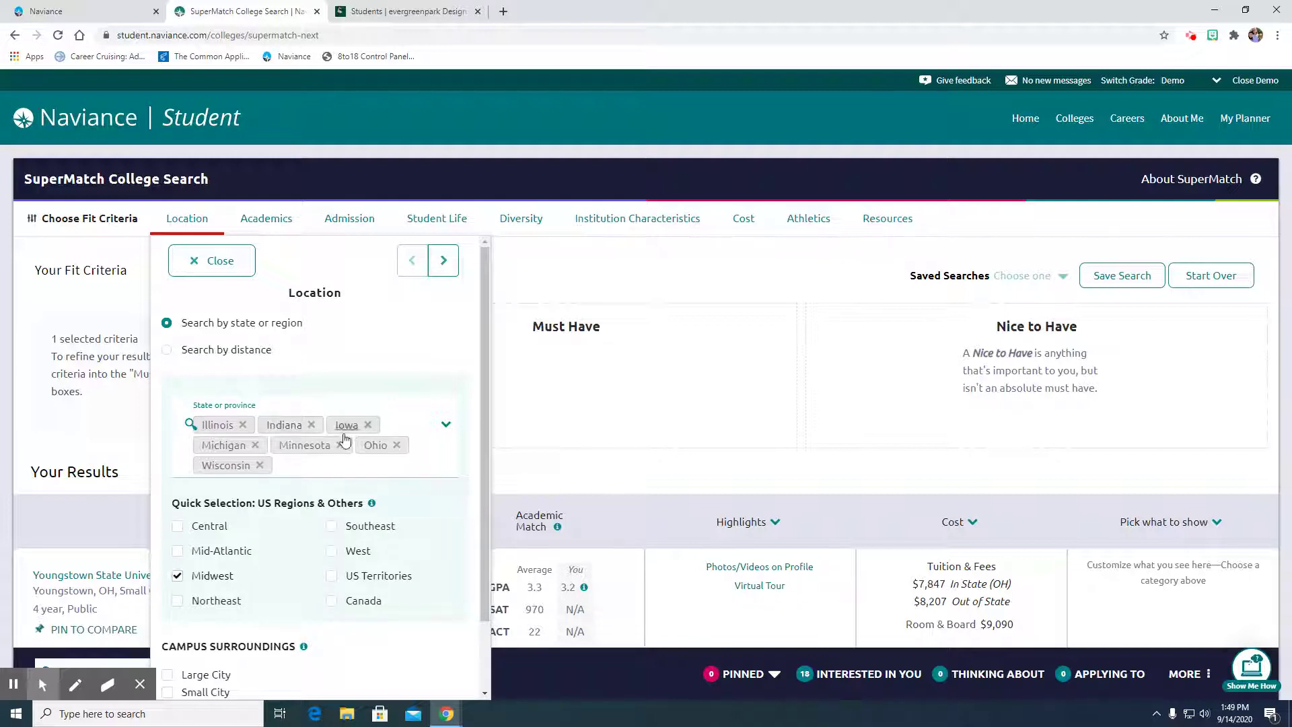
click(397, 446)
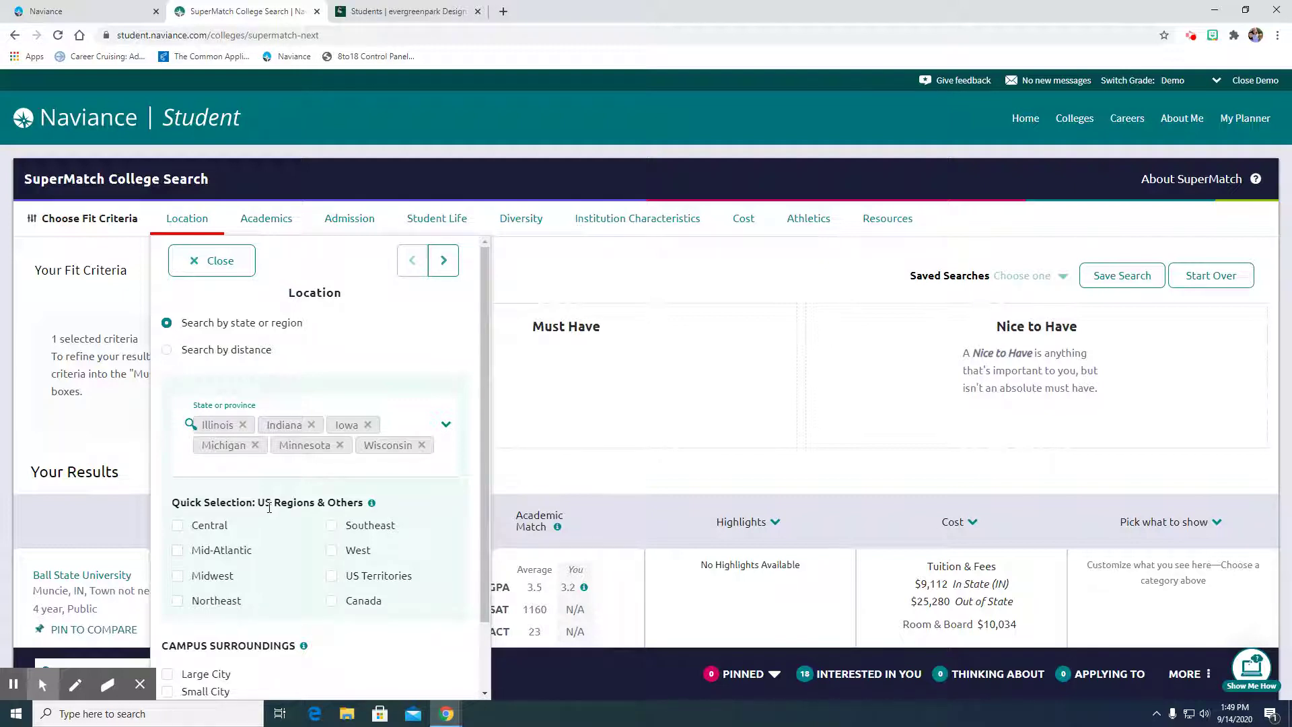
scroll(269, 507, down, 1)
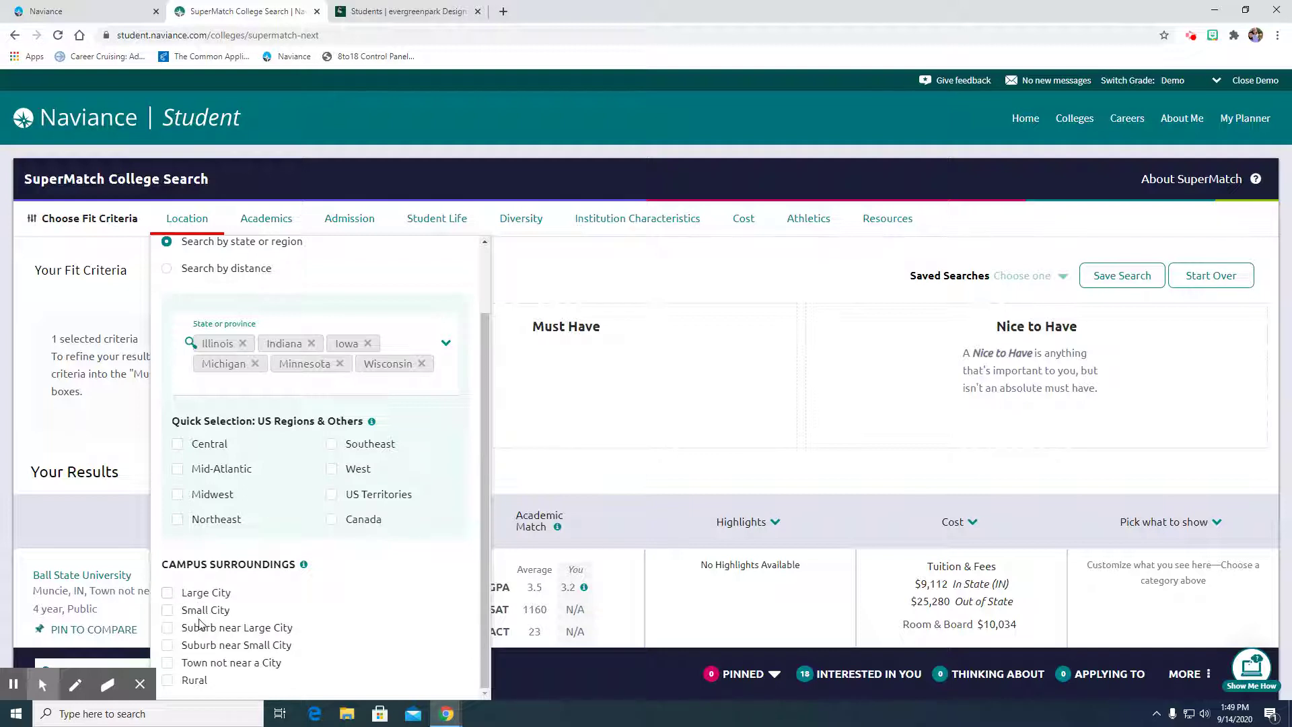
scroll(290, 487, up, 1)
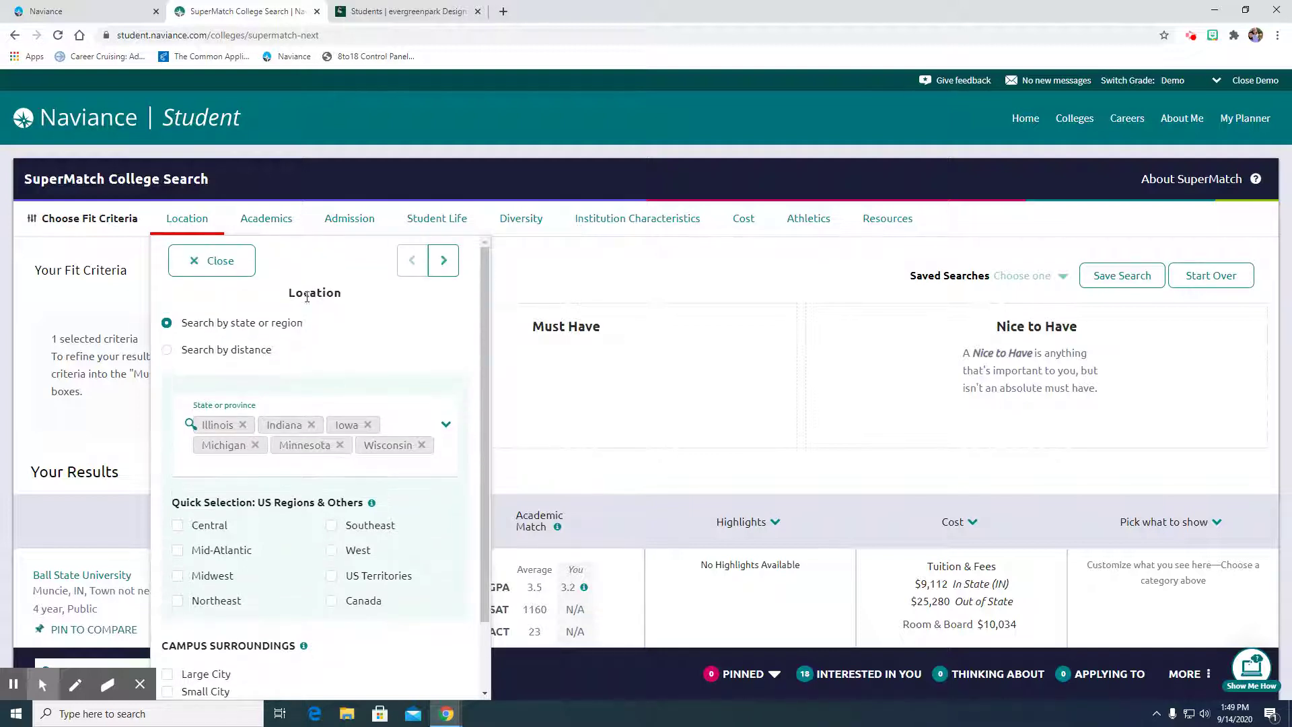
- Set the academic criteria to a Bachelor's degree with Broadcast Journalism as the major
click(443, 268)
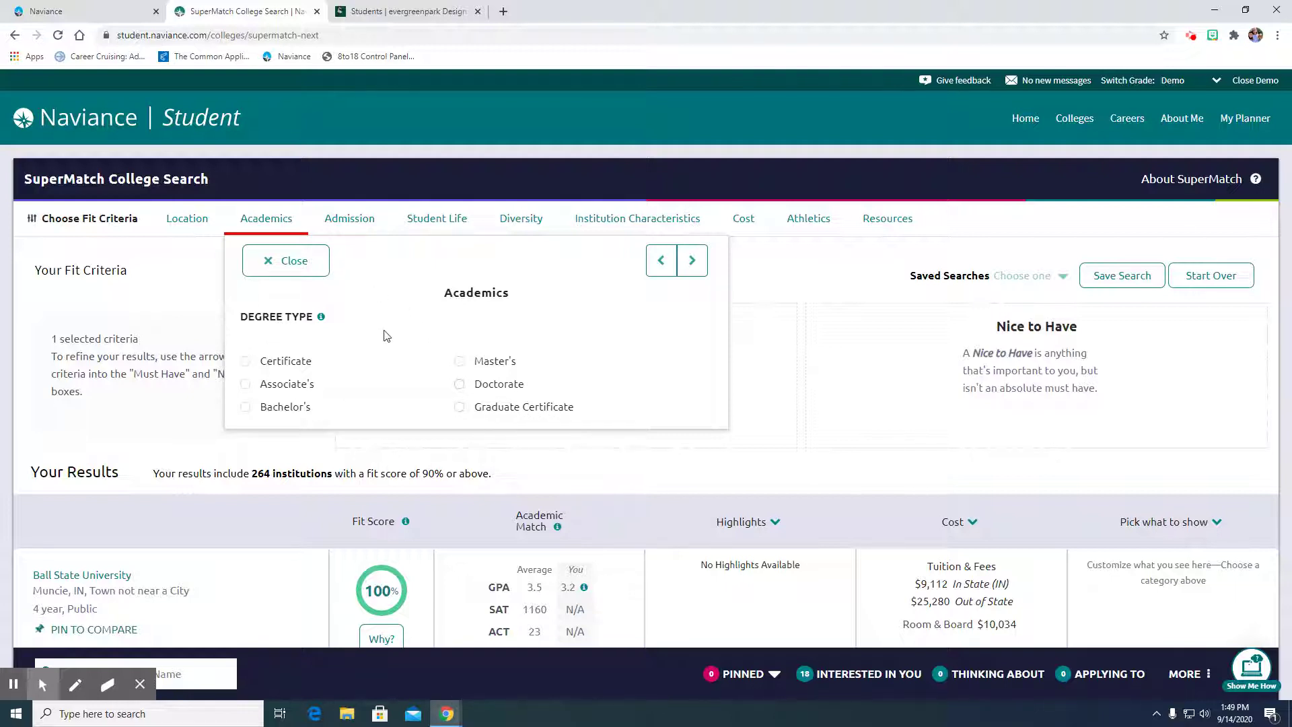
click(249, 407)
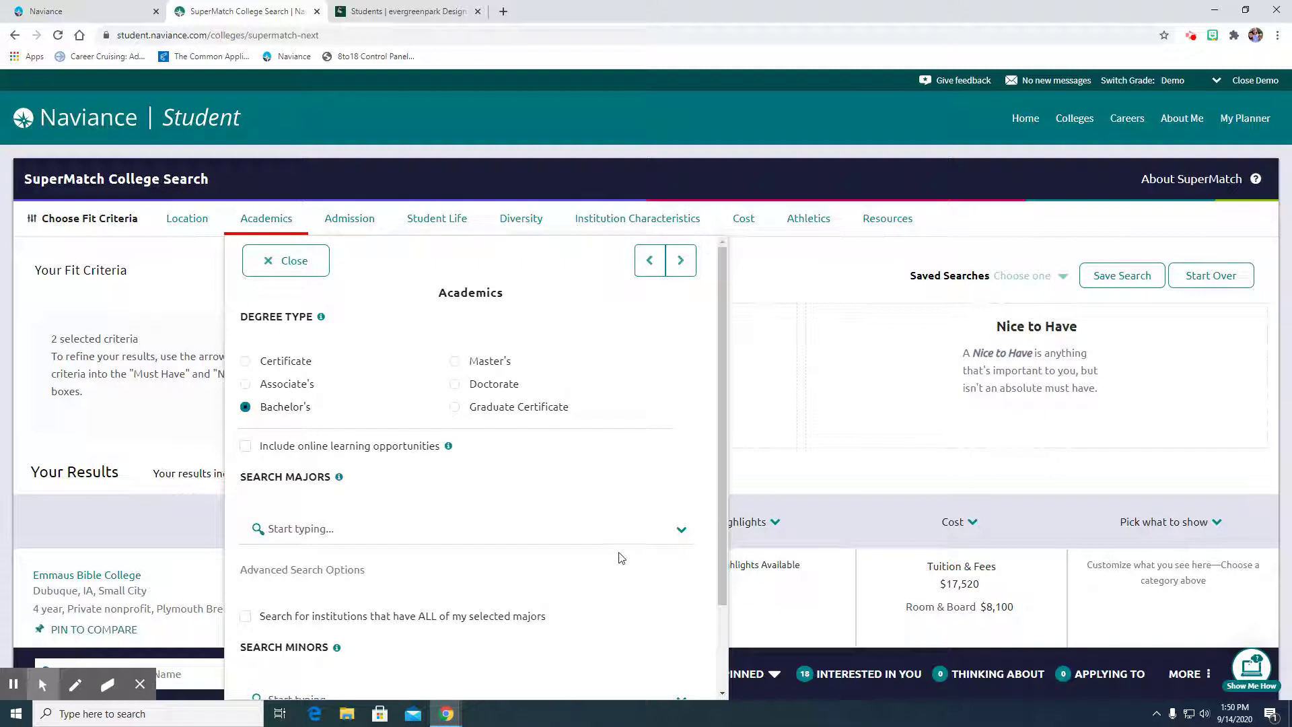
click(681, 531)
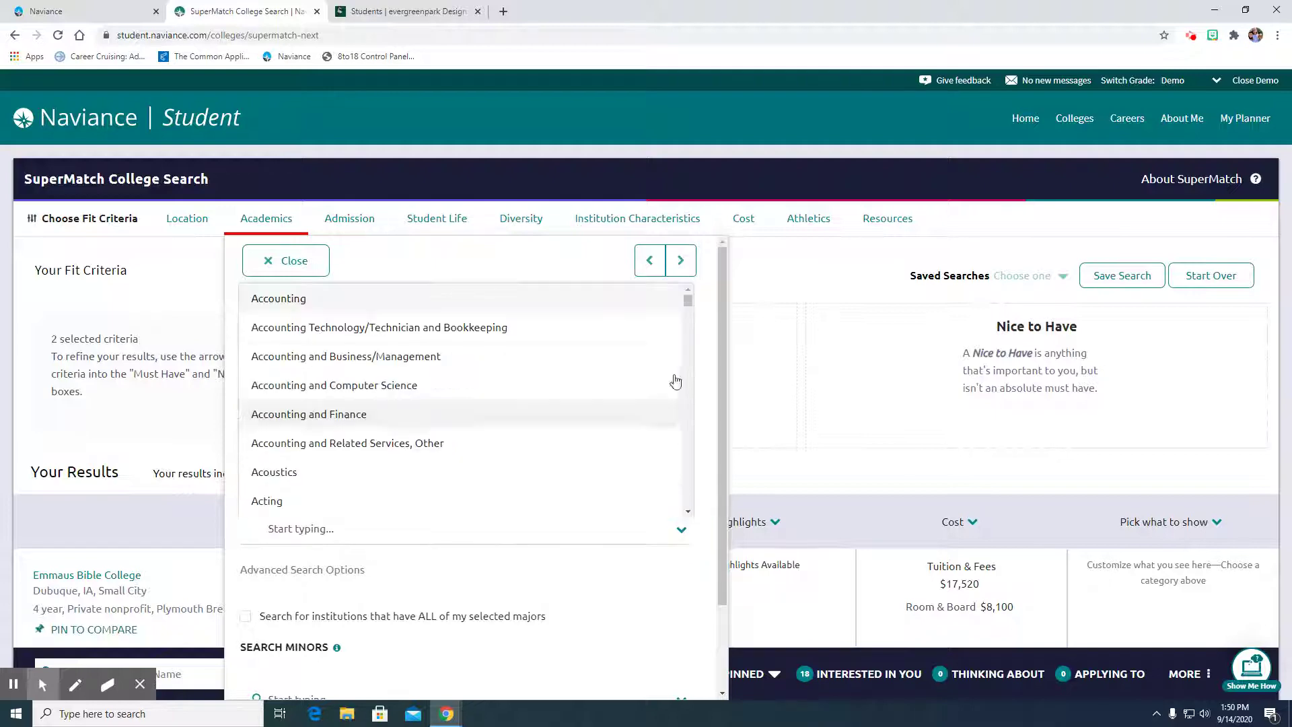
mouse_move(687, 302)
mouse_down()
mouse_move(678, 507)
mouse_move(685, 296)
mouse_up()
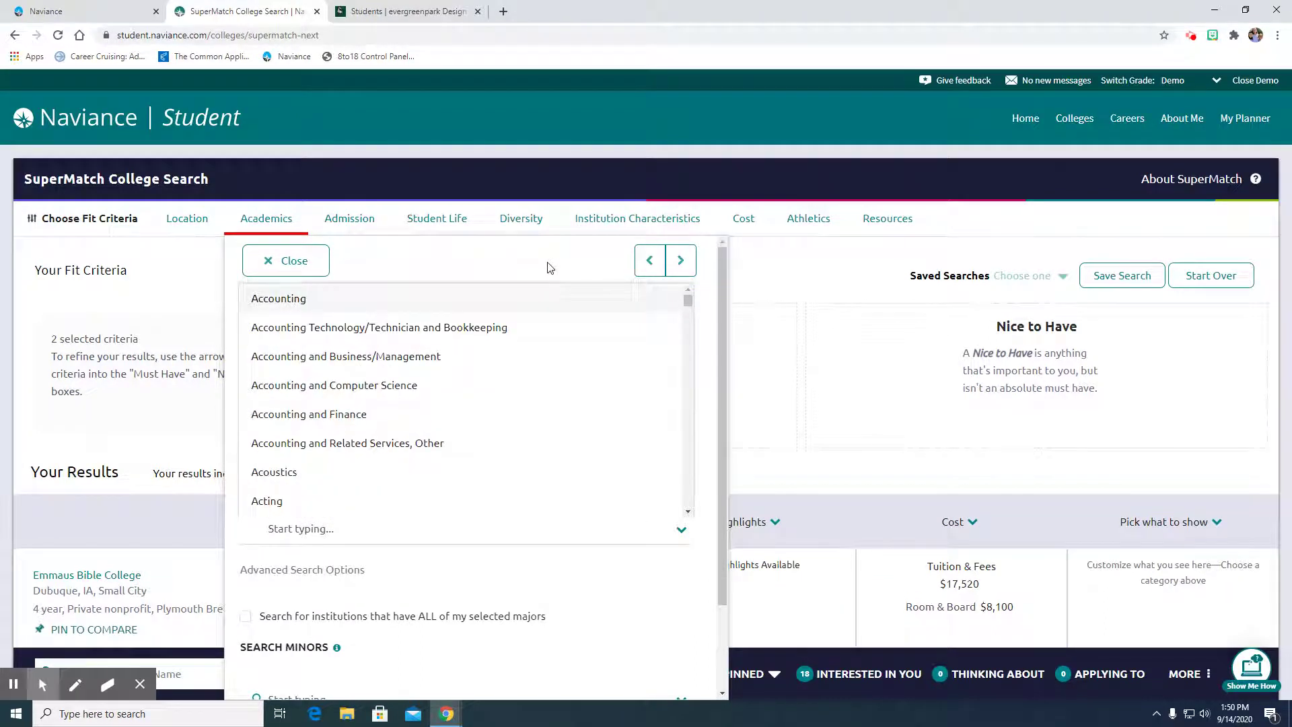
click(552, 264)
click(338, 534)
text(broadcast)
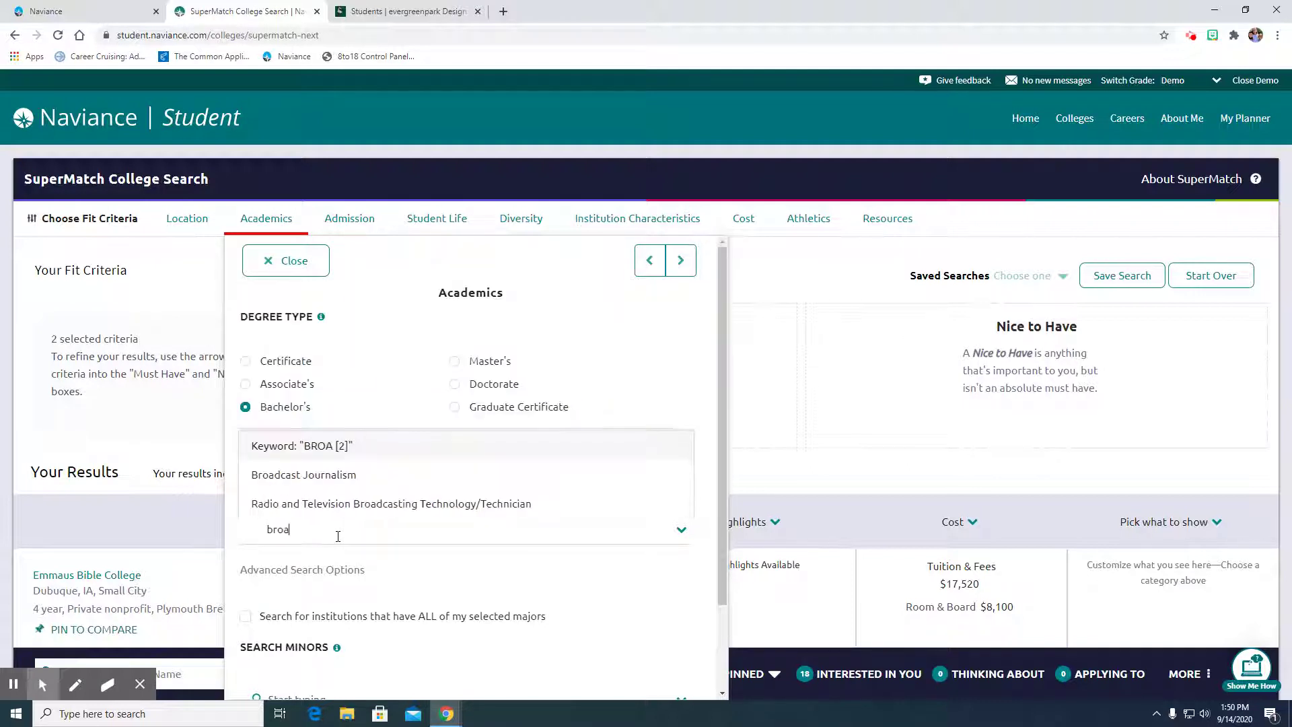
click(327, 475)
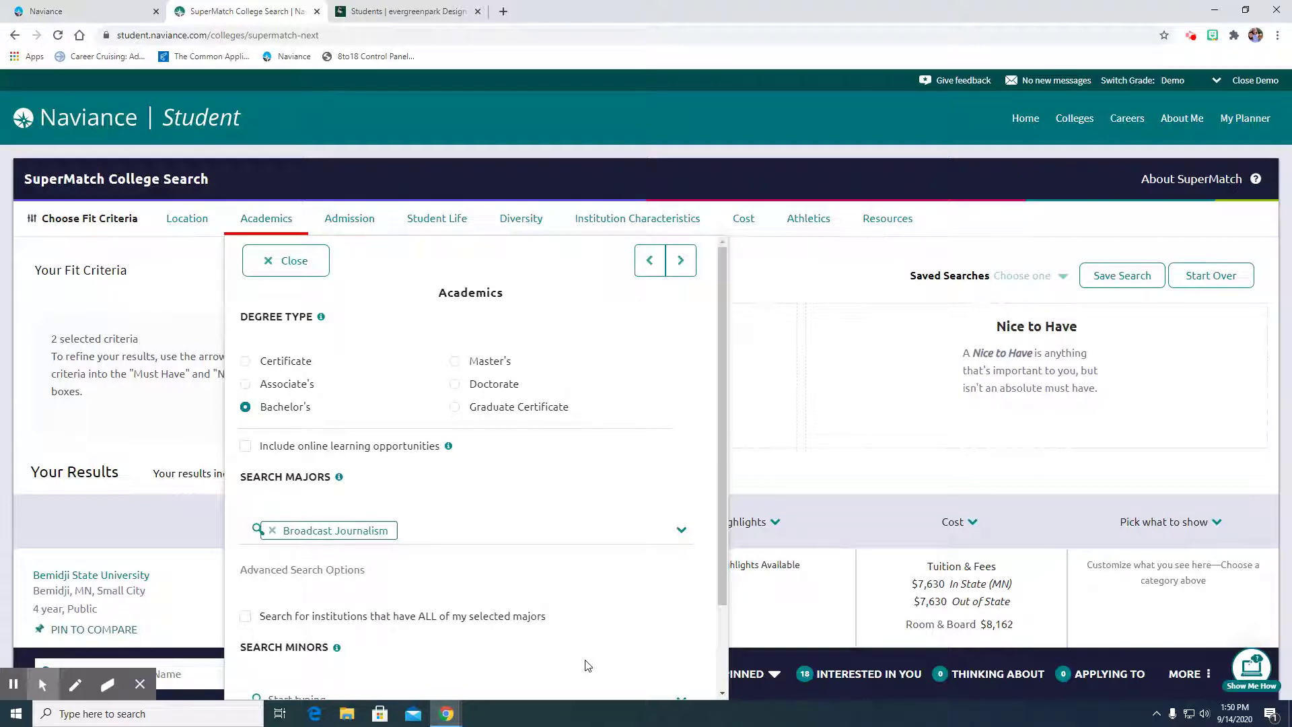
- Require in the admission criteria that institutions accept AP credits
click(681, 261)
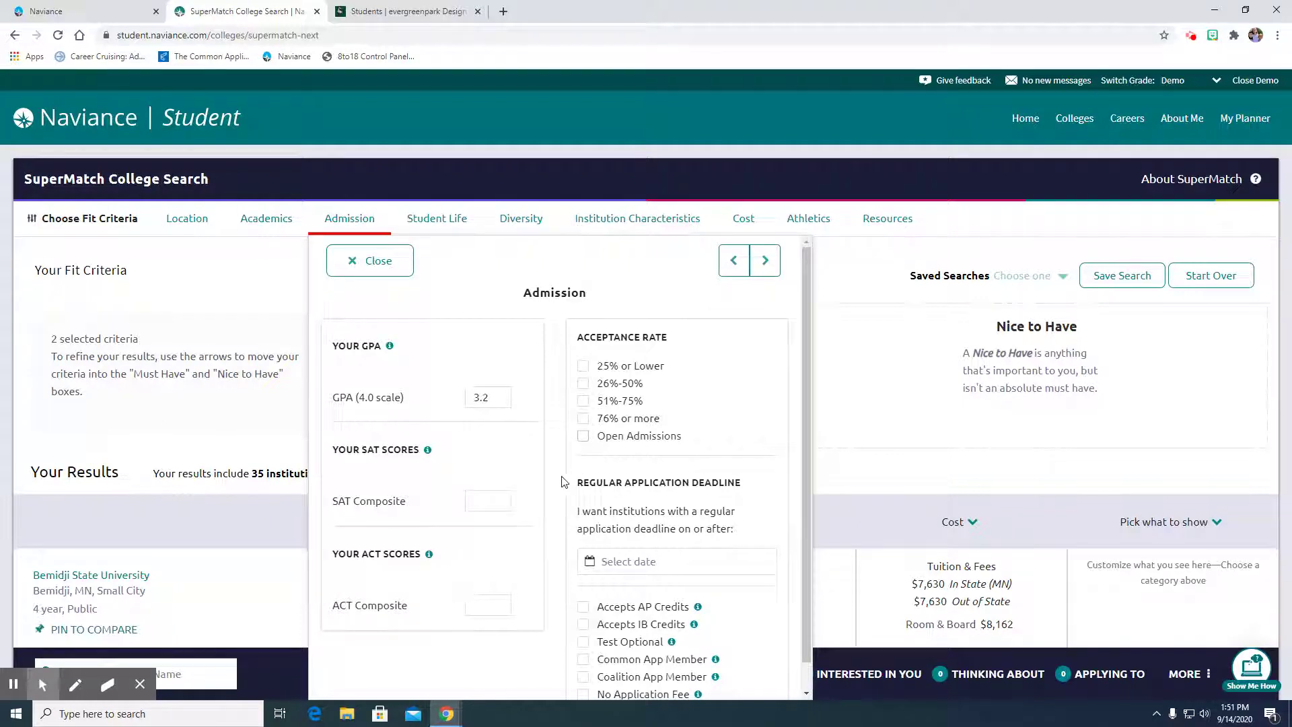
scroll(548, 484, down, 1)
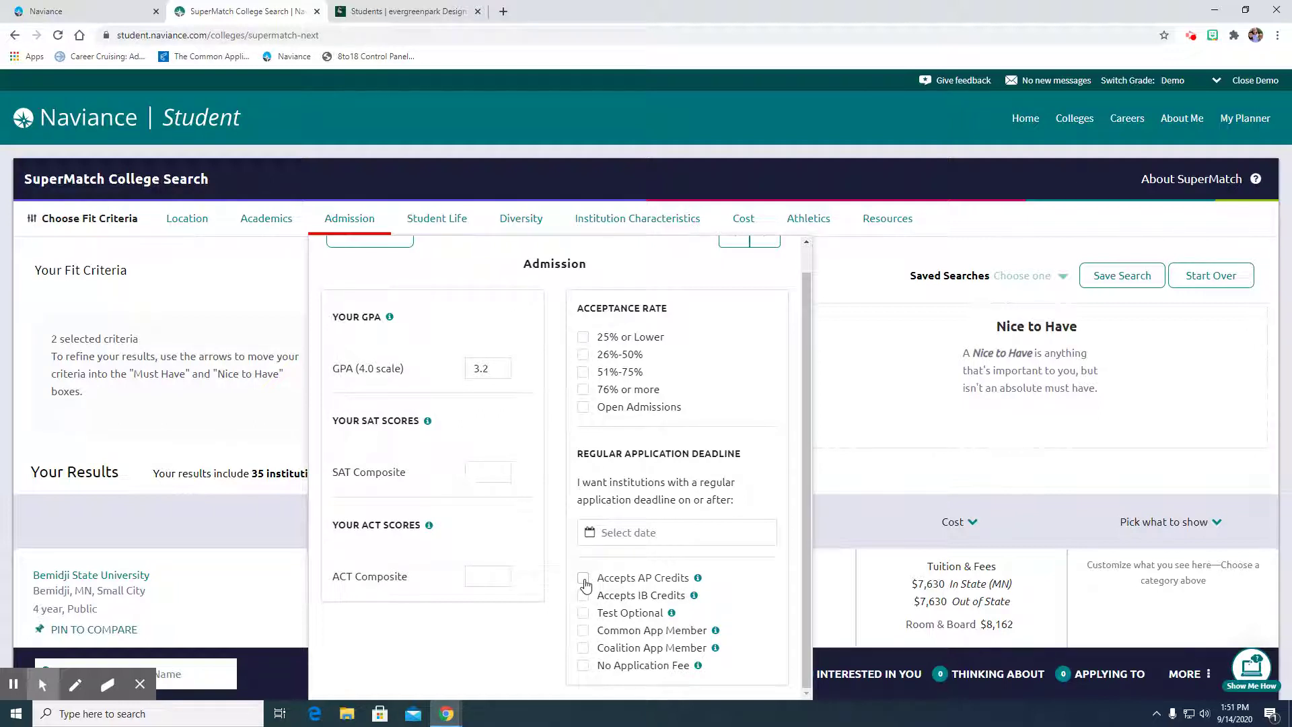
click(584, 582)
scroll(732, 372, up, 1)
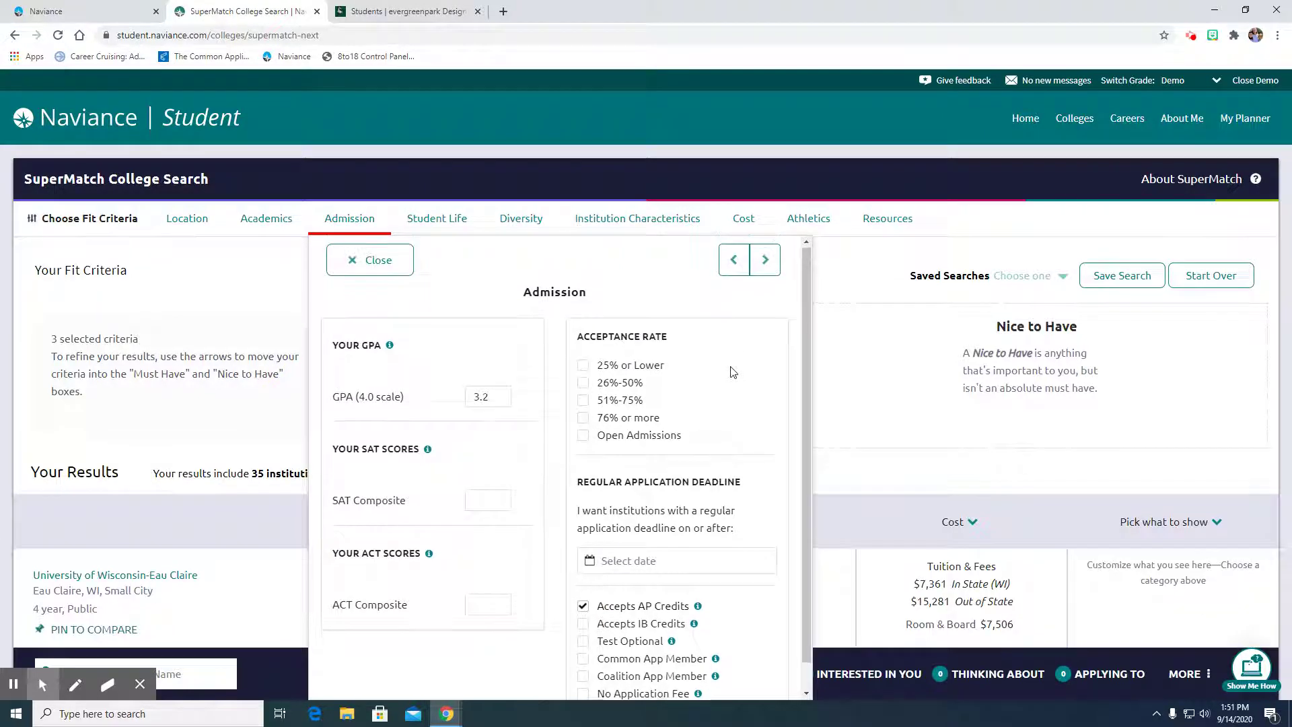
- Add Newspaper to the organizations and clubs in the student life criteria
click(765, 259)
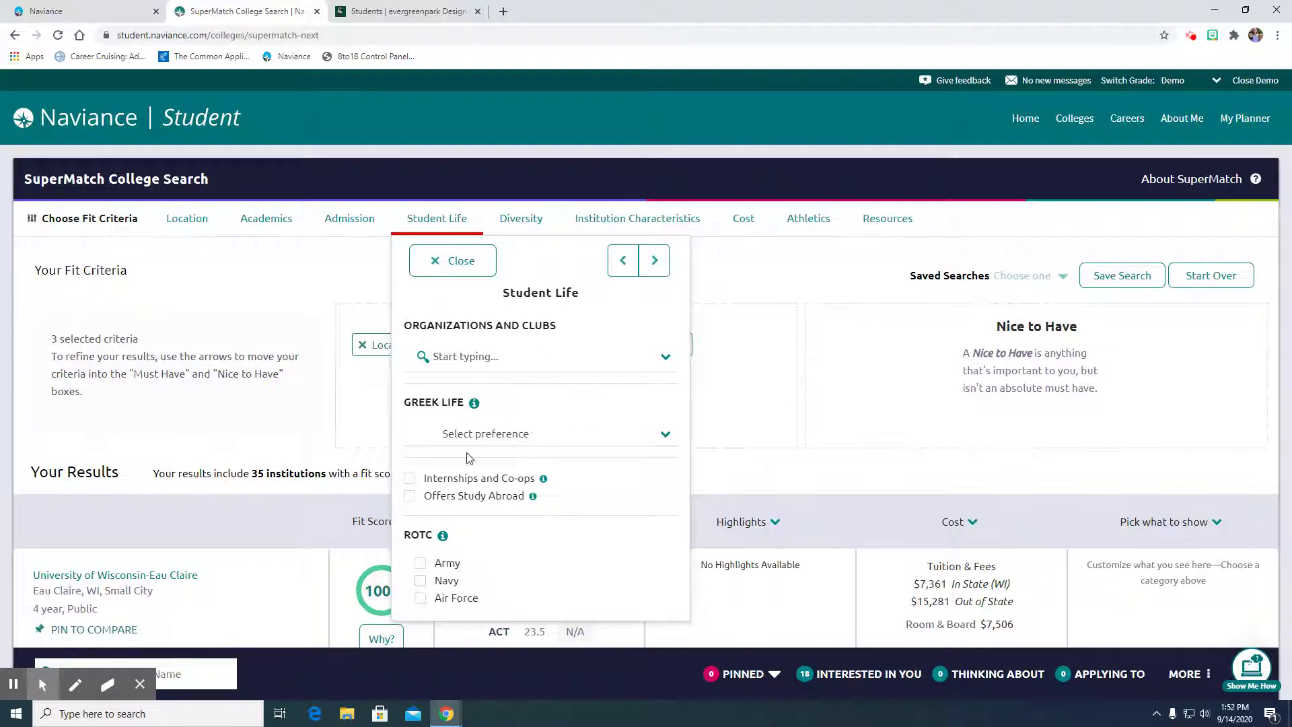
click(586, 354)
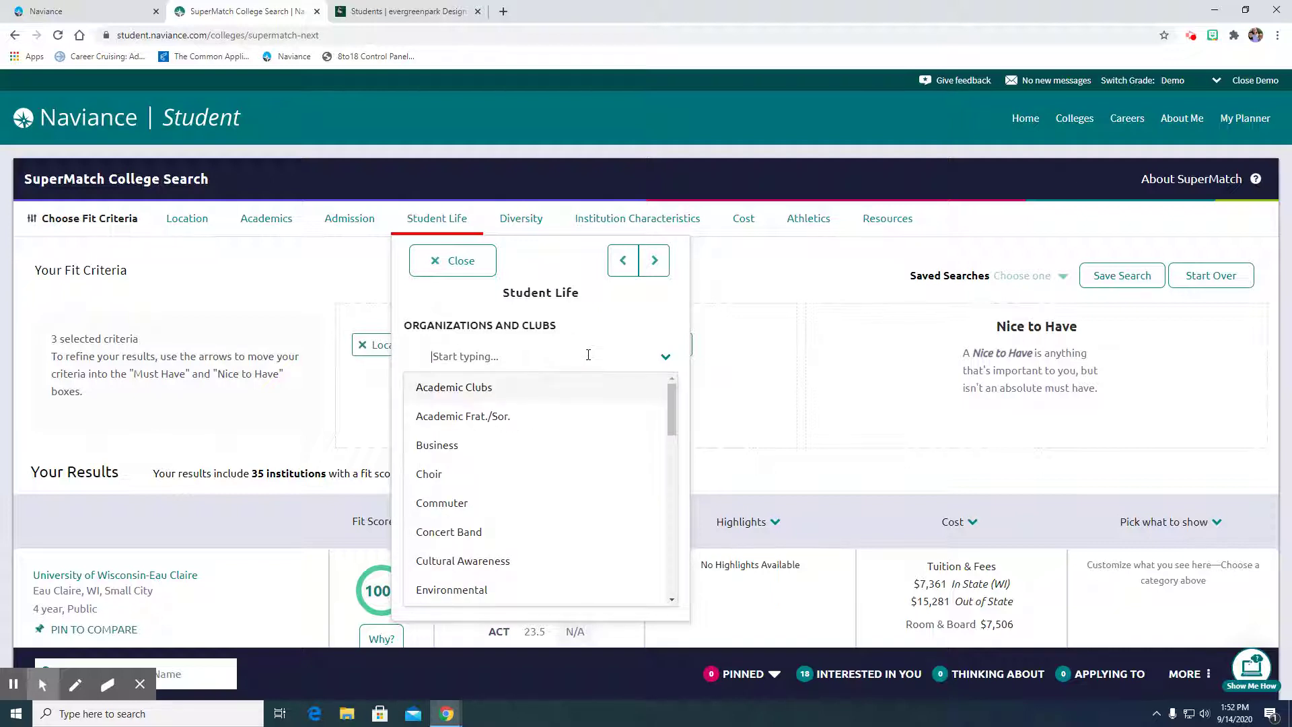
text(newsp)
key(Return)
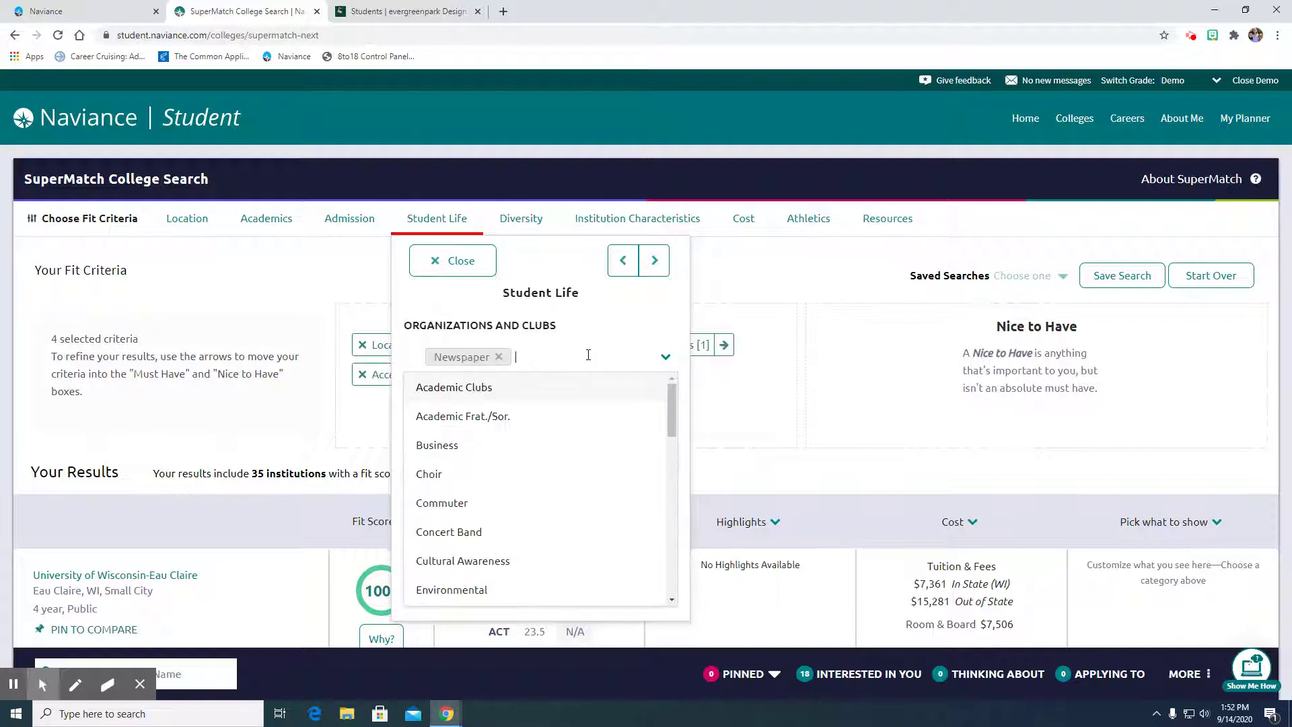
- Exclude 2-year or less institutions and include Mid-Size (7,001 to 13,000) and Medium (4,001 to 7,000) student bodies, leaving the diversity criteria unset
click(653, 262)
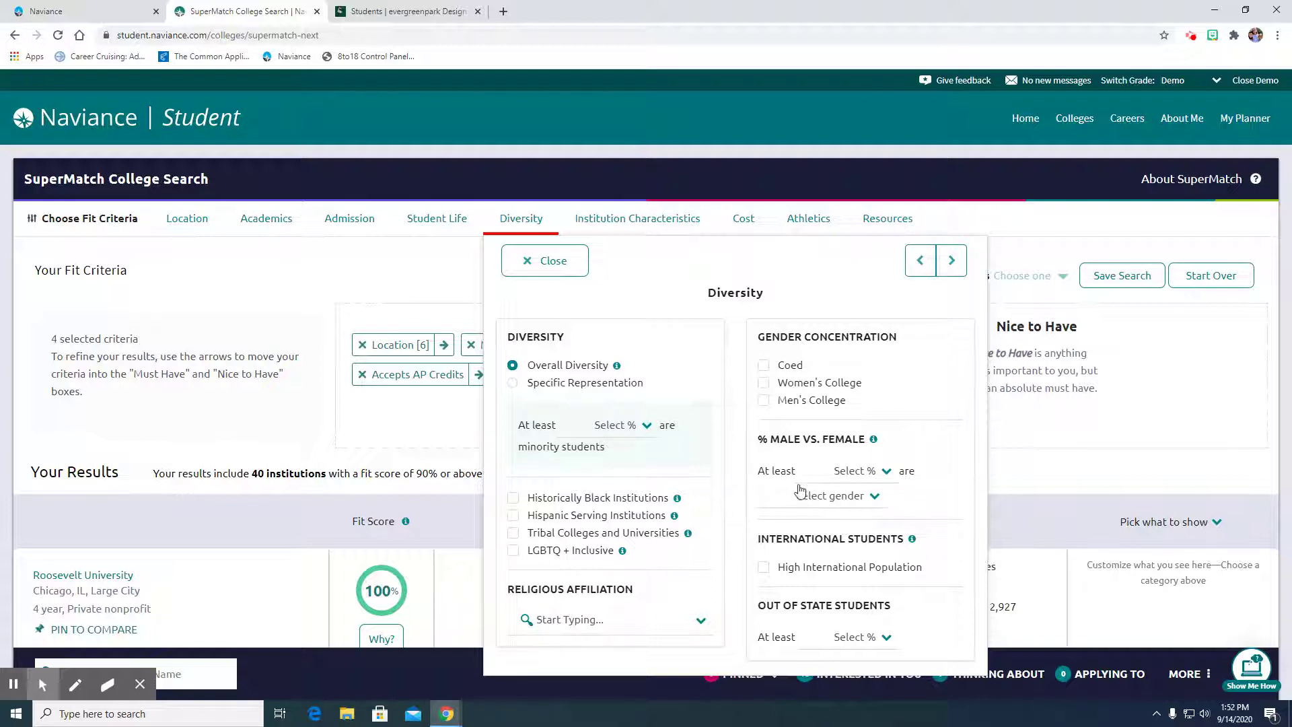
click(951, 260)
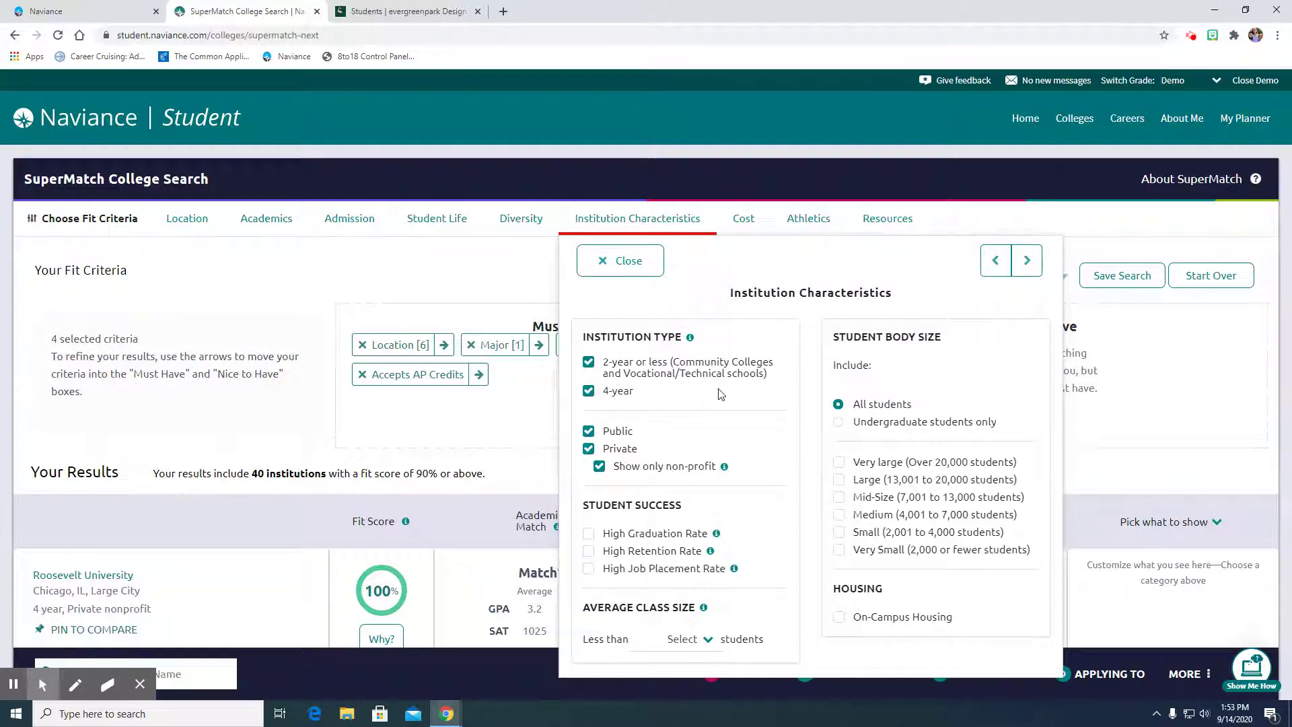
click(589, 364)
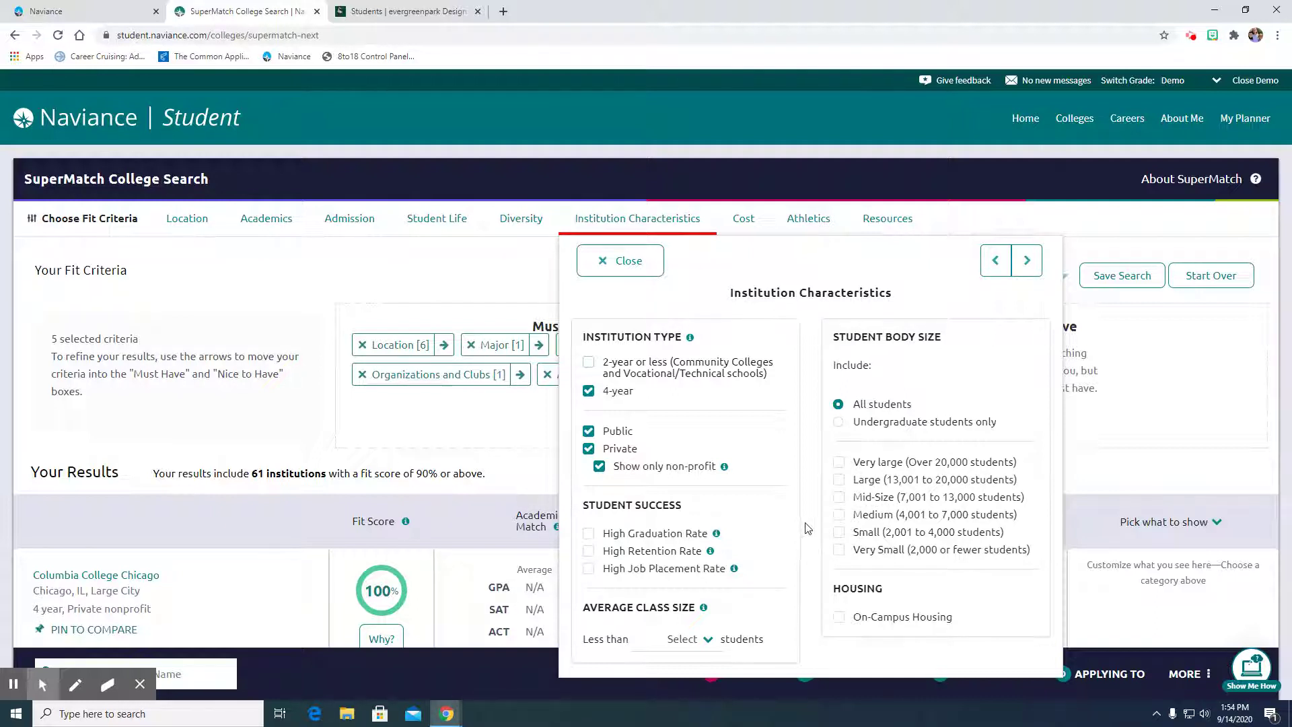
click(838, 497)
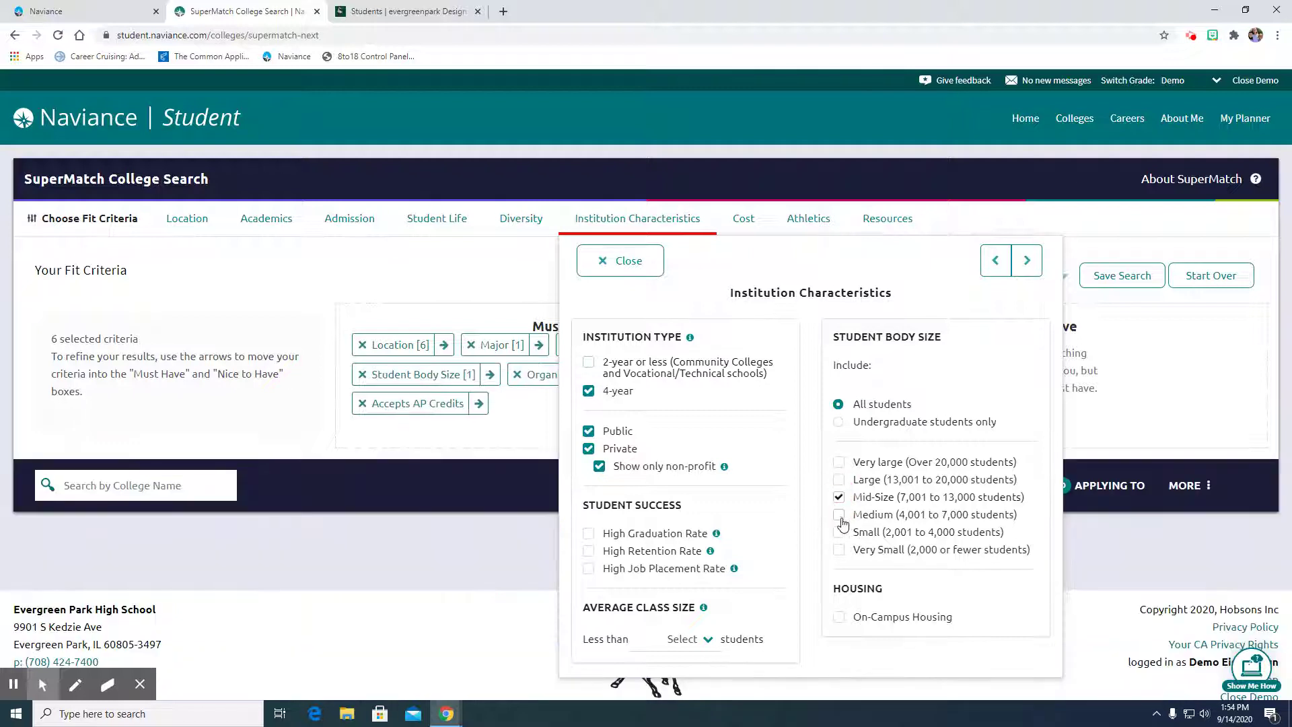
click(839, 517)
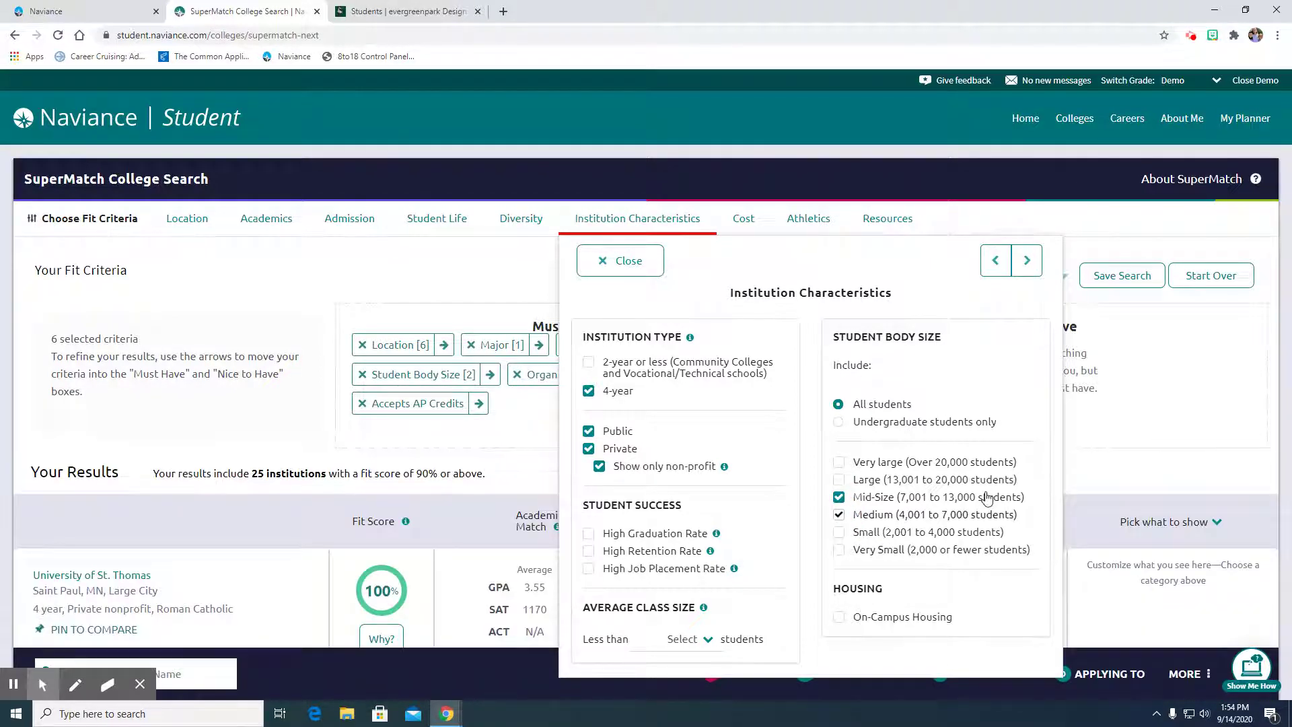
- Set the home state to Illinois and limit maximum tuition and fees to less than $30,000 per year
click(1026, 260)
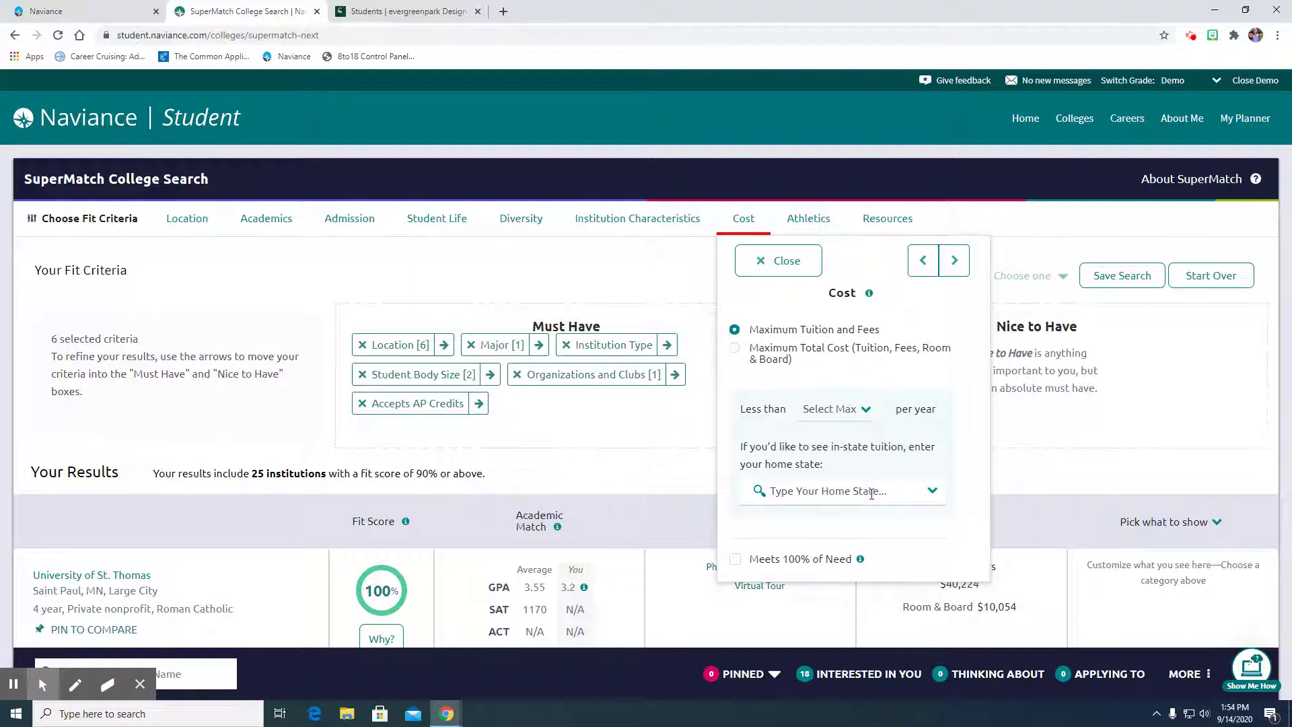
click(927, 492)
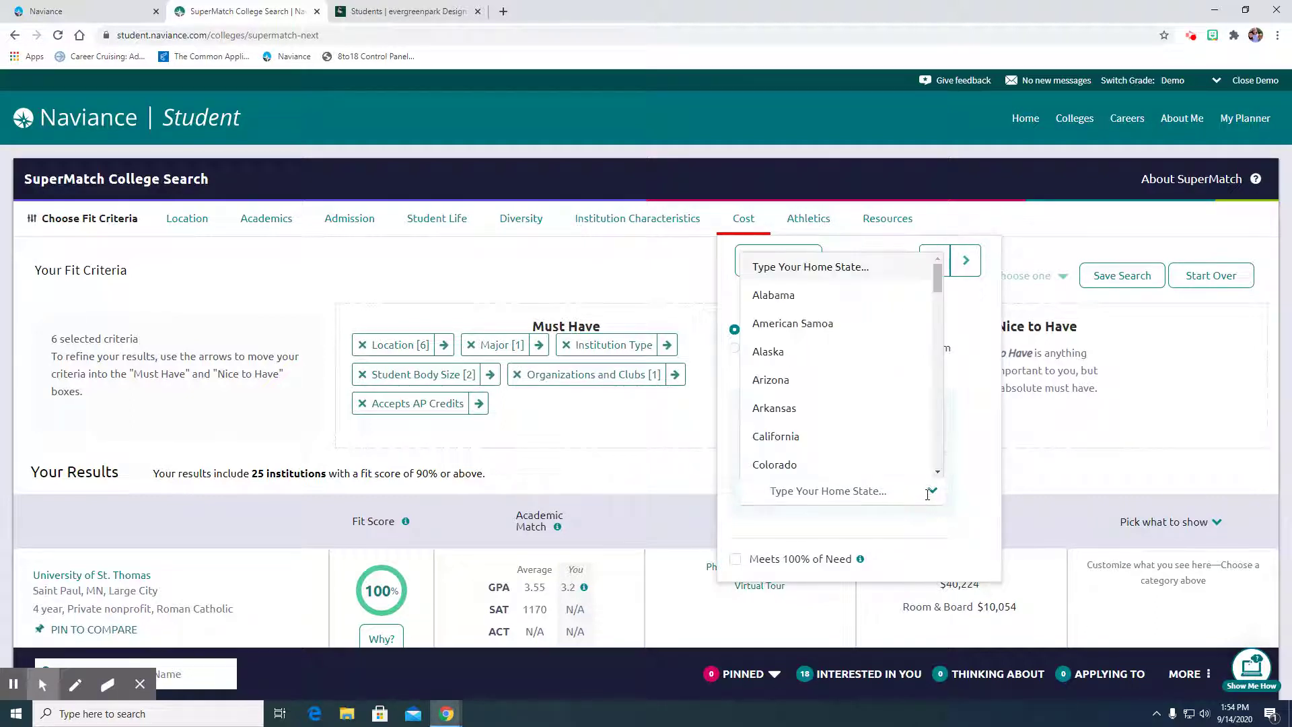
scroll(939, 281, down, 5)
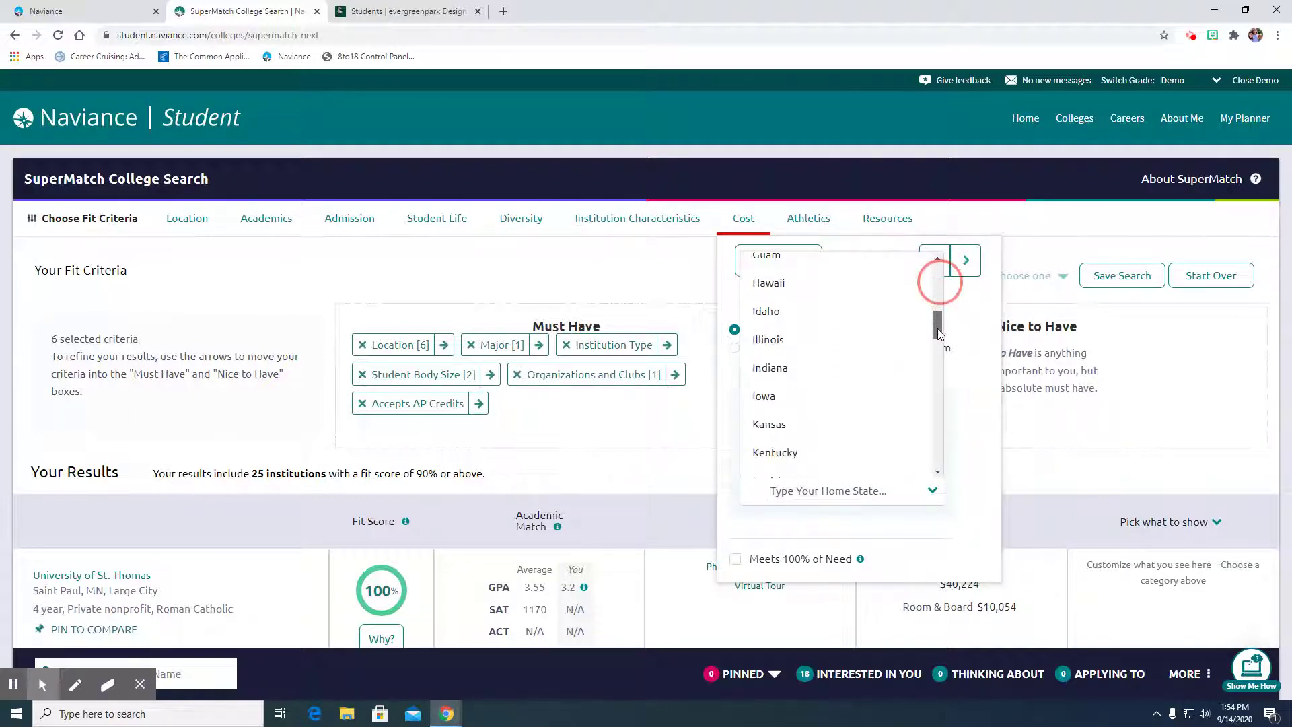
click(871, 337)
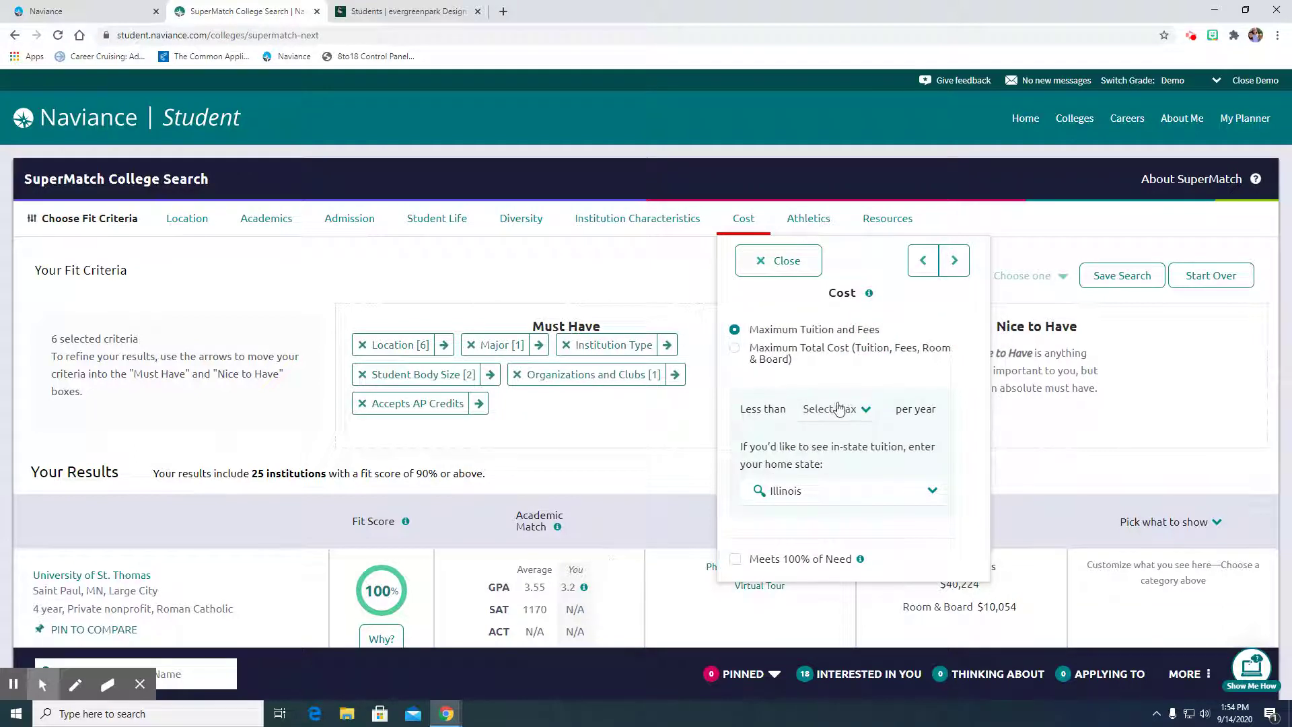
click(859, 412)
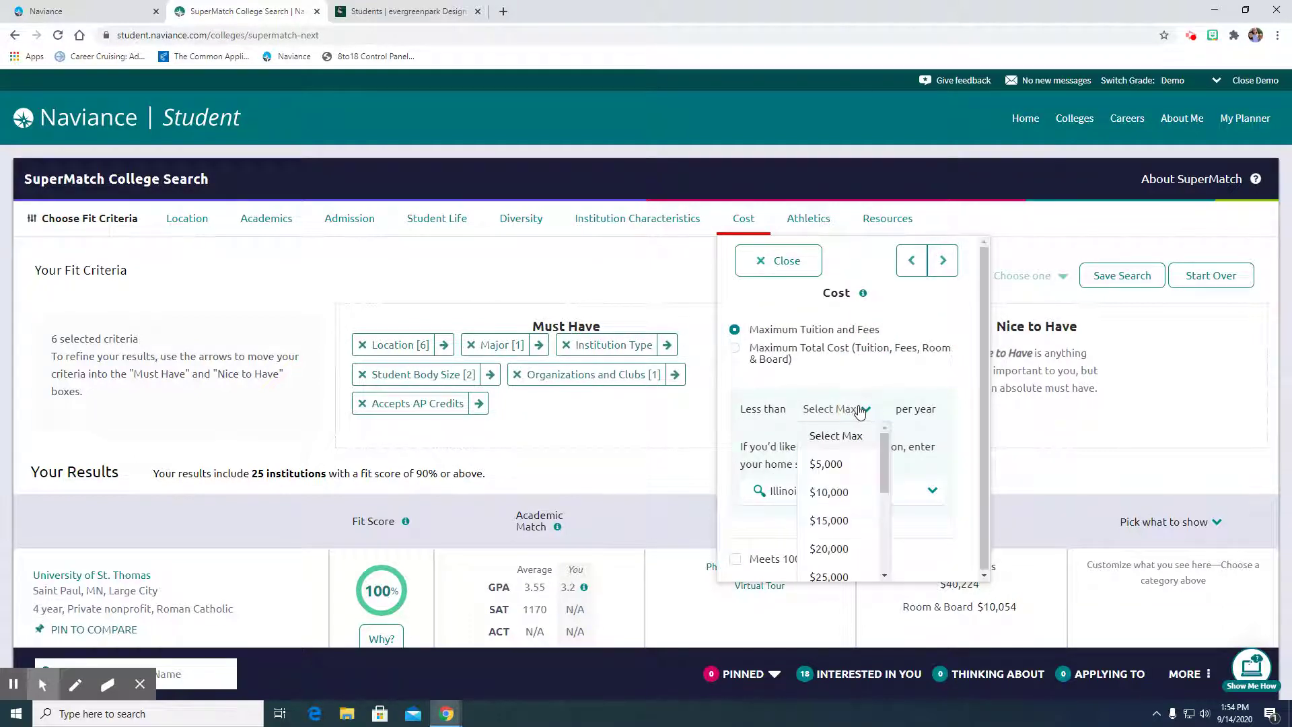
scroll(886, 457, down, 2)
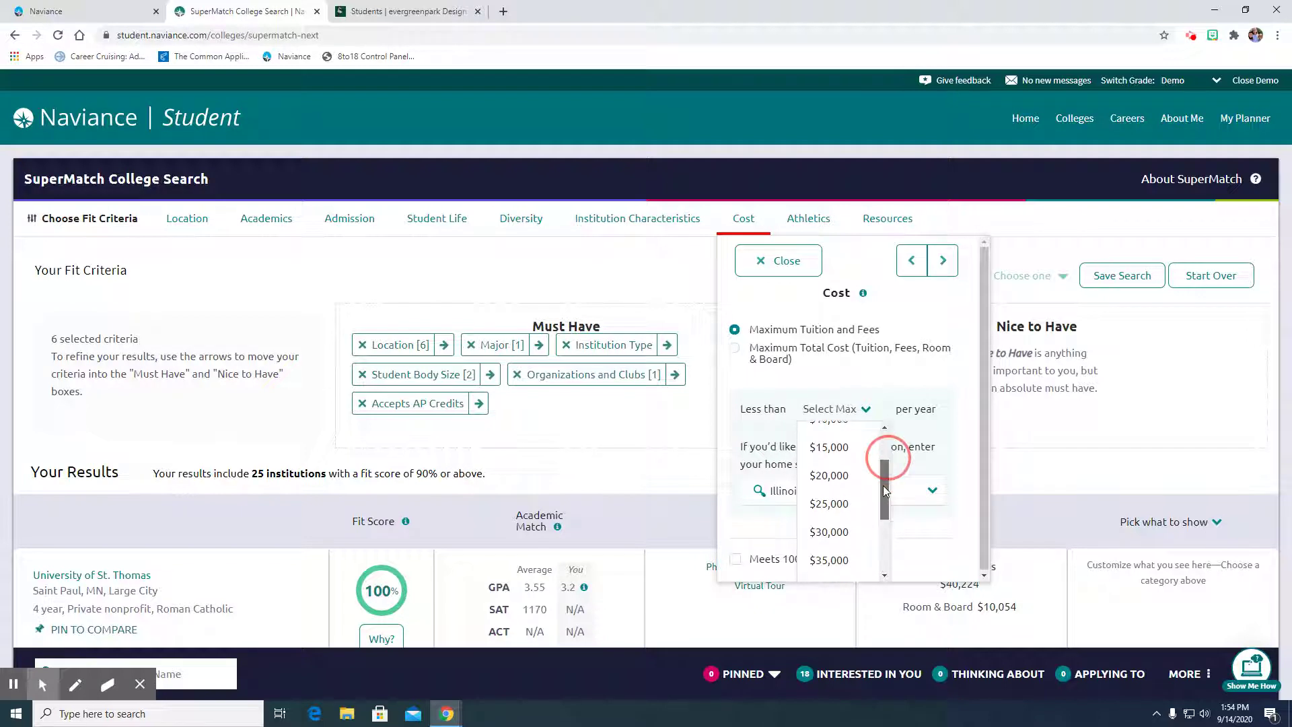
click(841, 523)
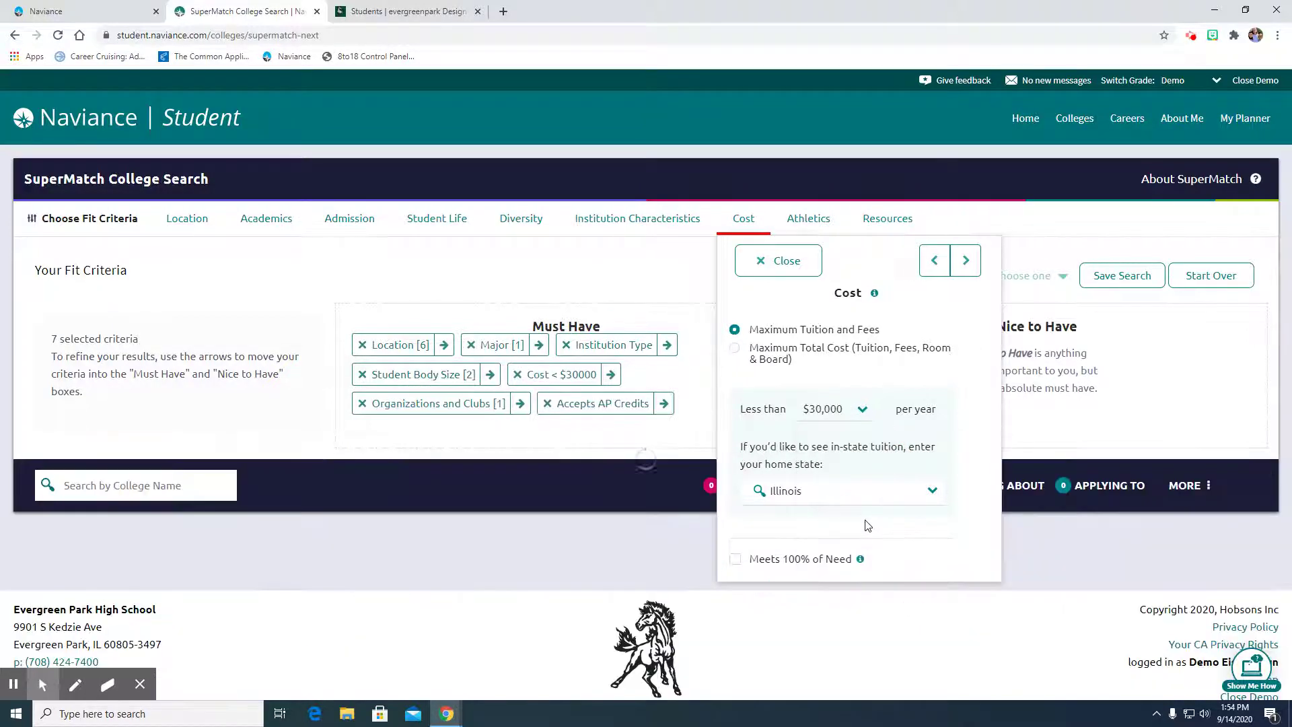
- Look through the athletics sport list and the resources criteria without adding any, and close the criteria selection
click(968, 268)
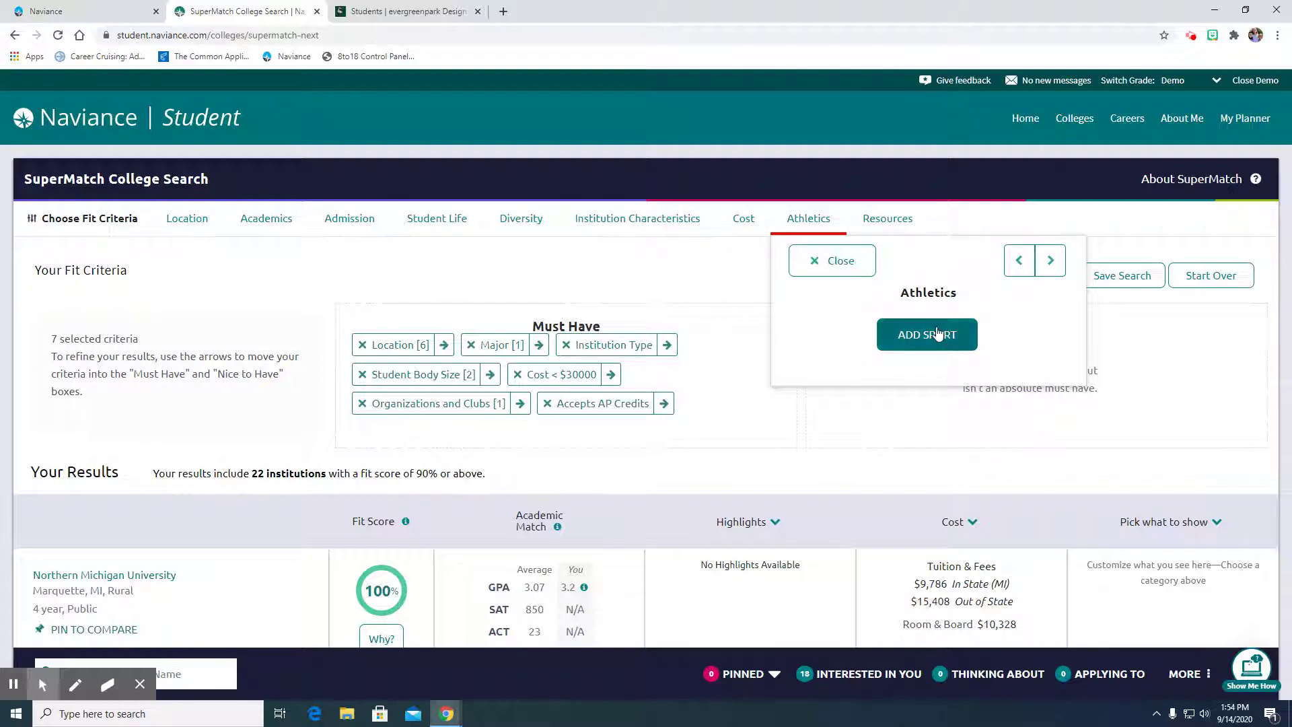
click(940, 333)
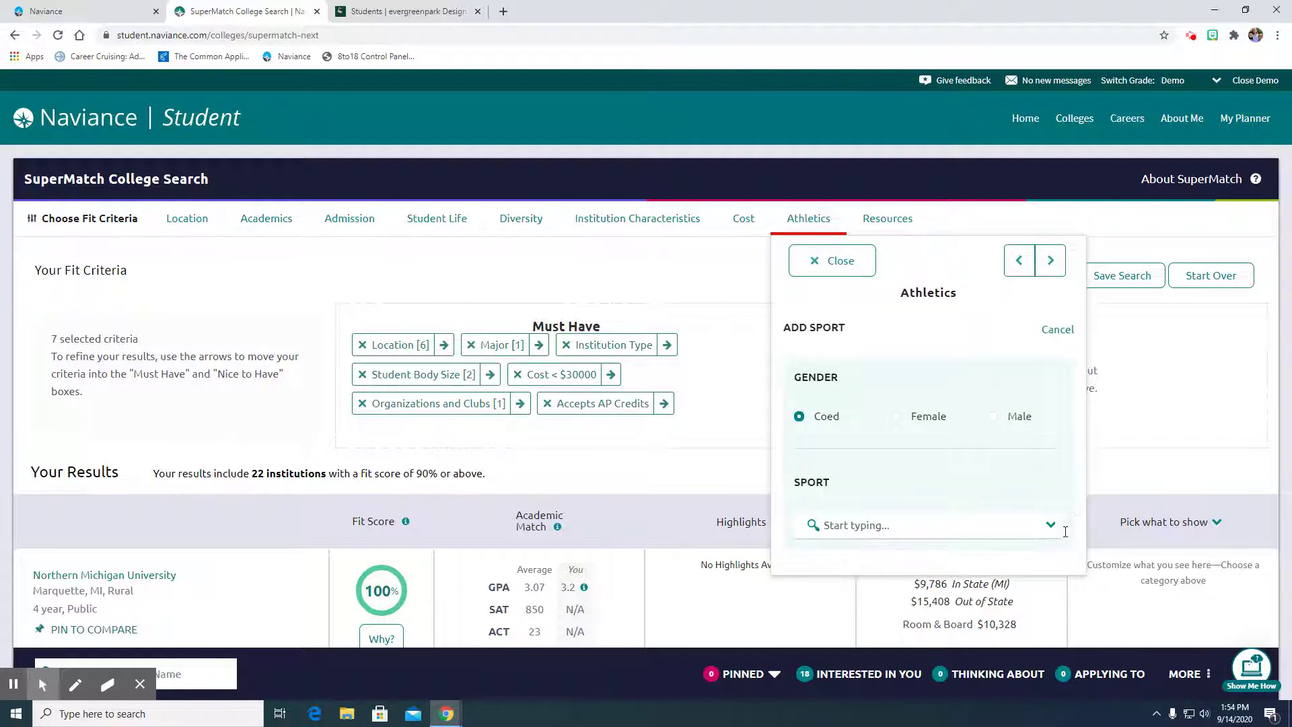
click(1050, 524)
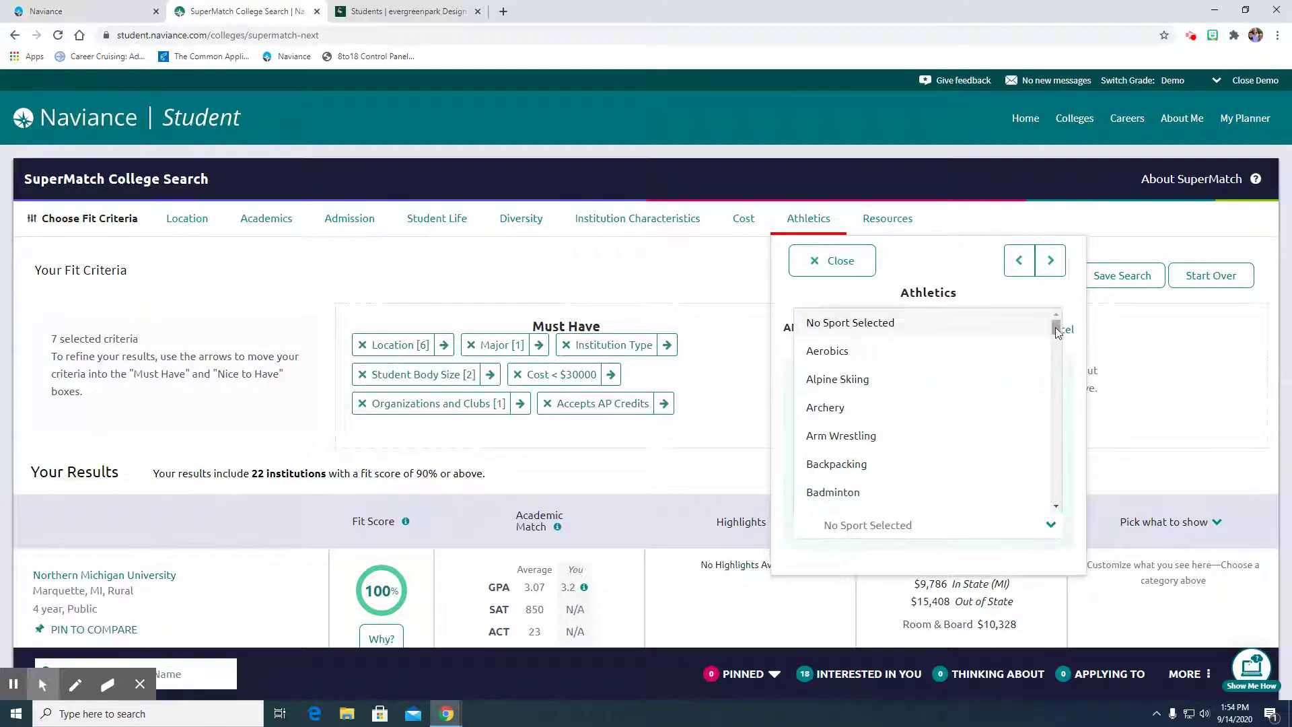
mouse_move(1055, 325)
mouse_down()
mouse_move(1044, 429)
mouse_move(1055, 328)
mouse_up()
click(1058, 268)
click(1060, 269)
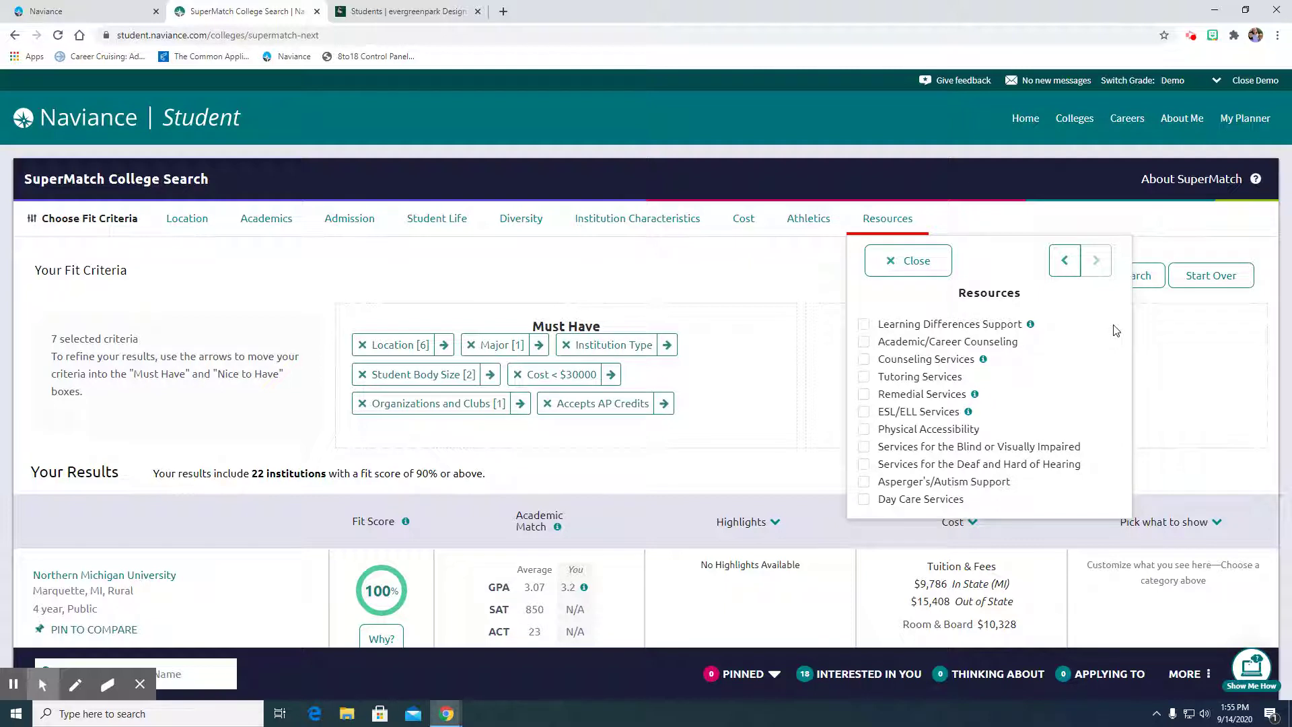
click(919, 269)
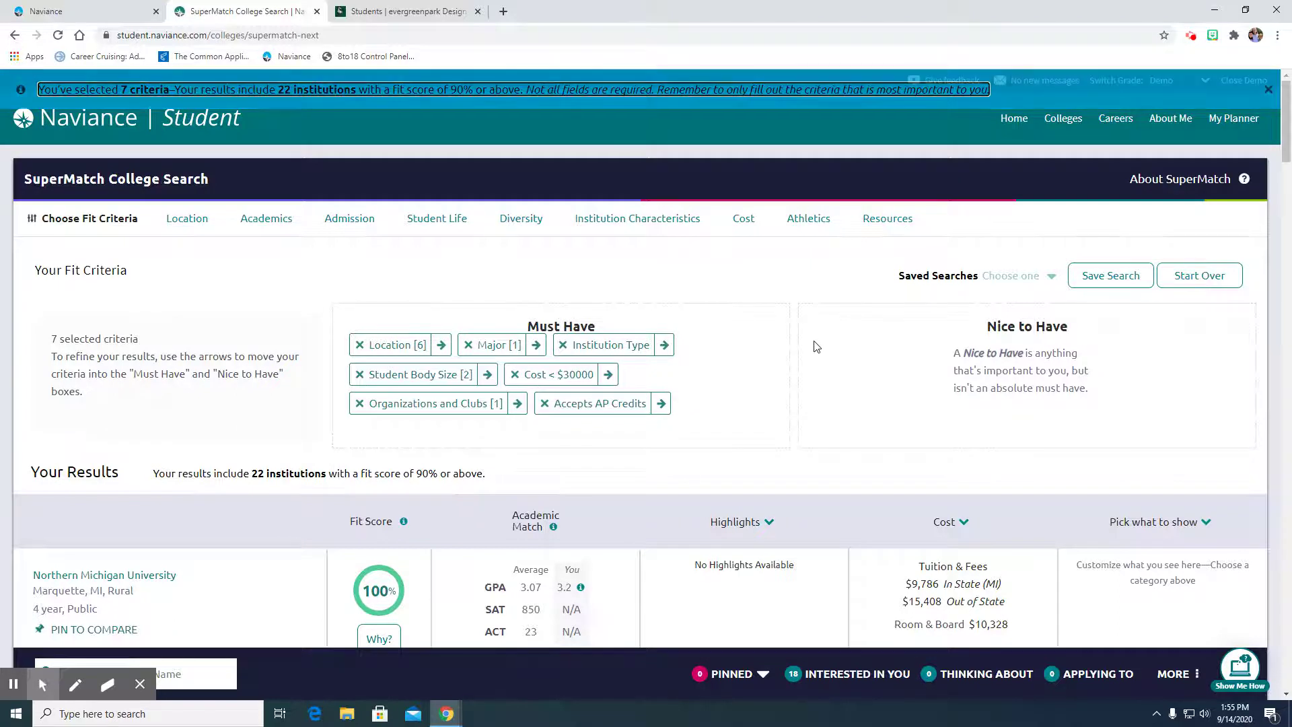
- Review the fit score breakdown for Northern Michigan University in the search results and close it
scroll(816, 347, down, 2)
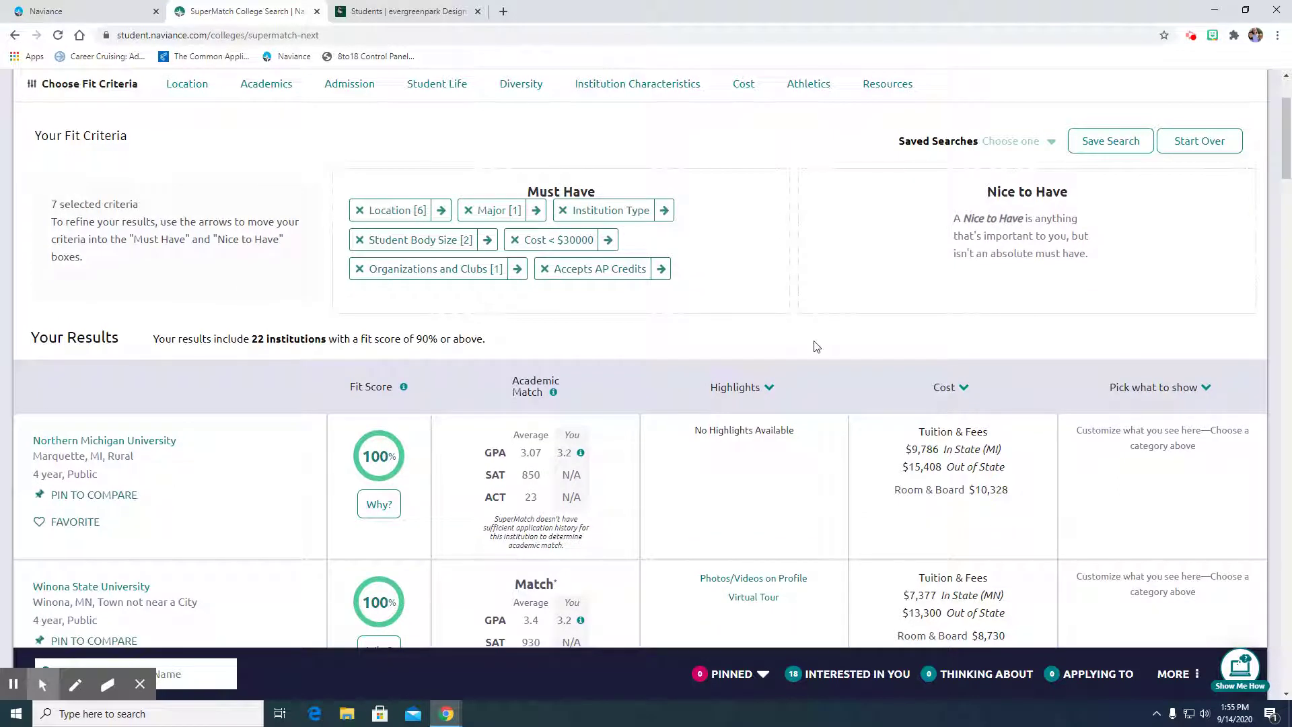
scroll(816, 347, down, 4)
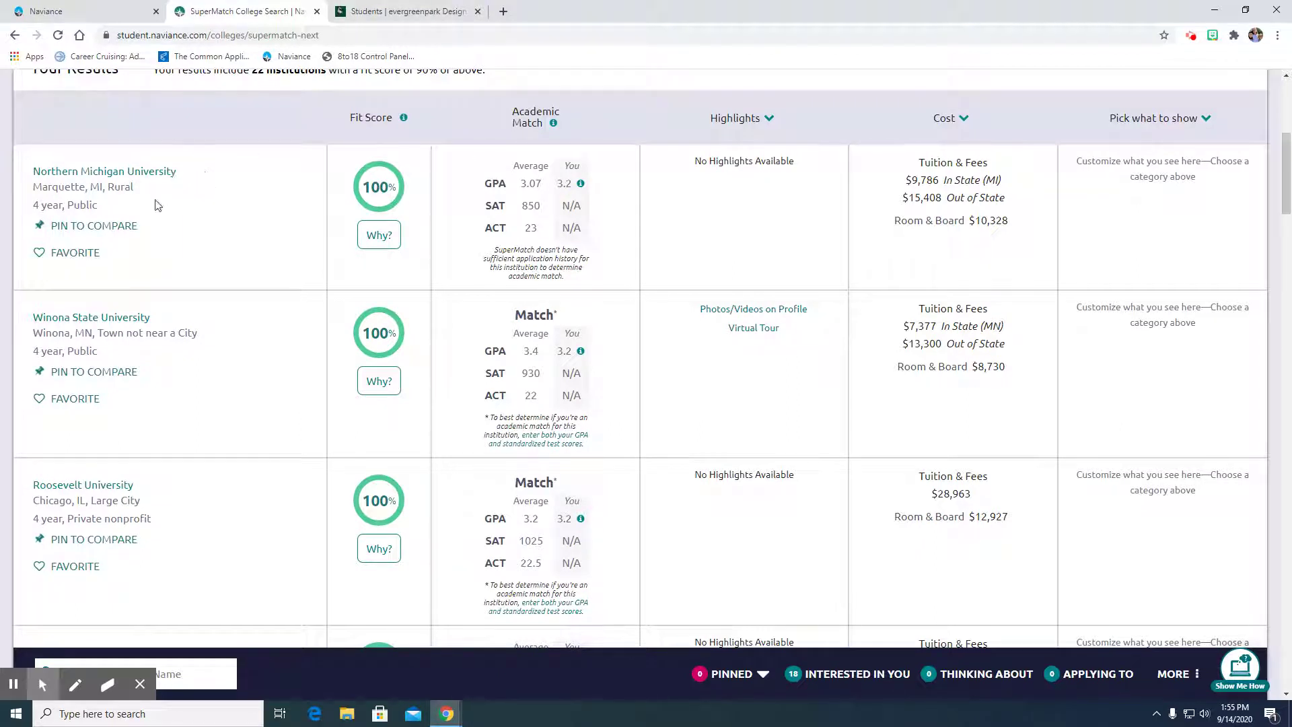
click(375, 239)
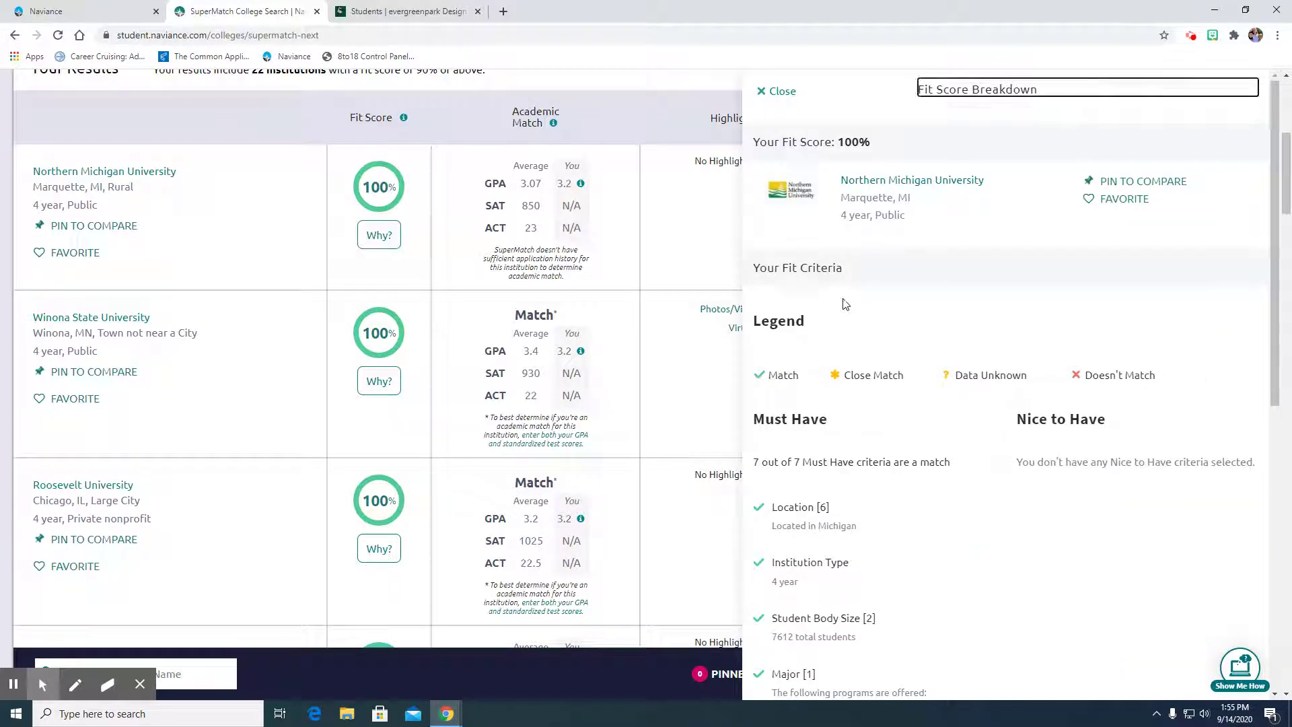
scroll(845, 304, down, 3)
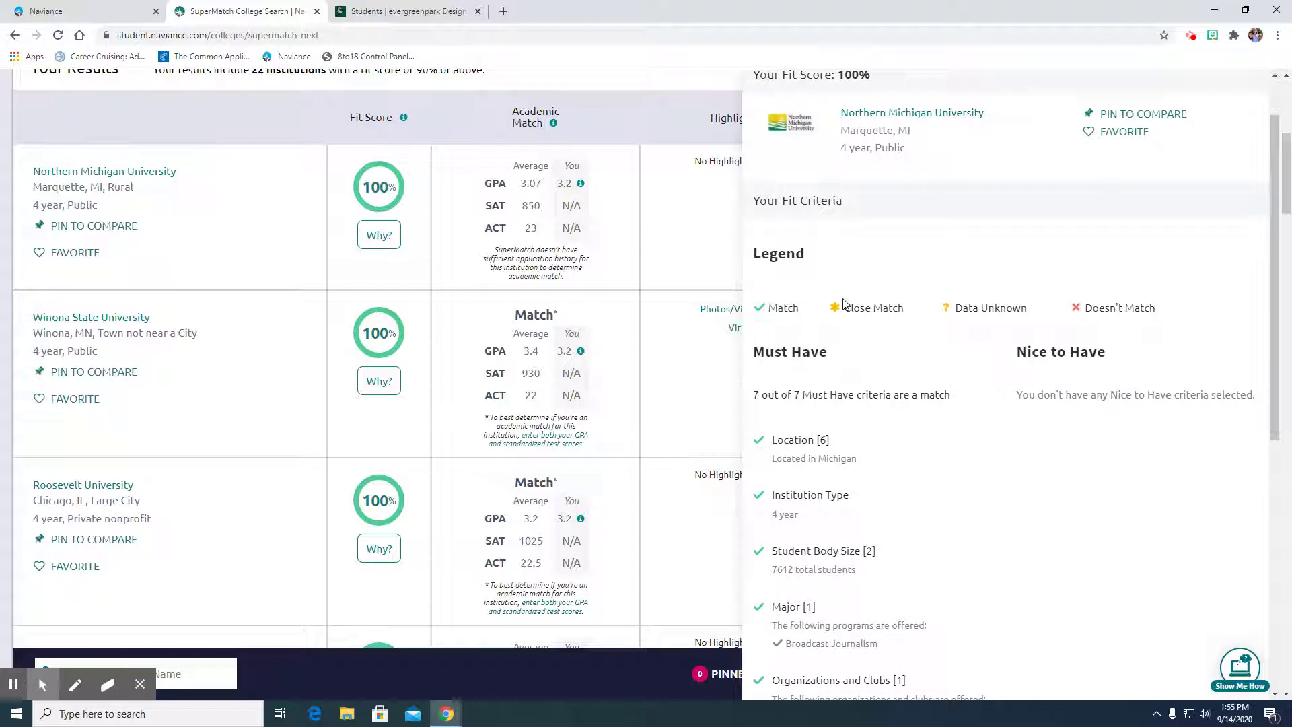
scroll(864, 297, down, 1)
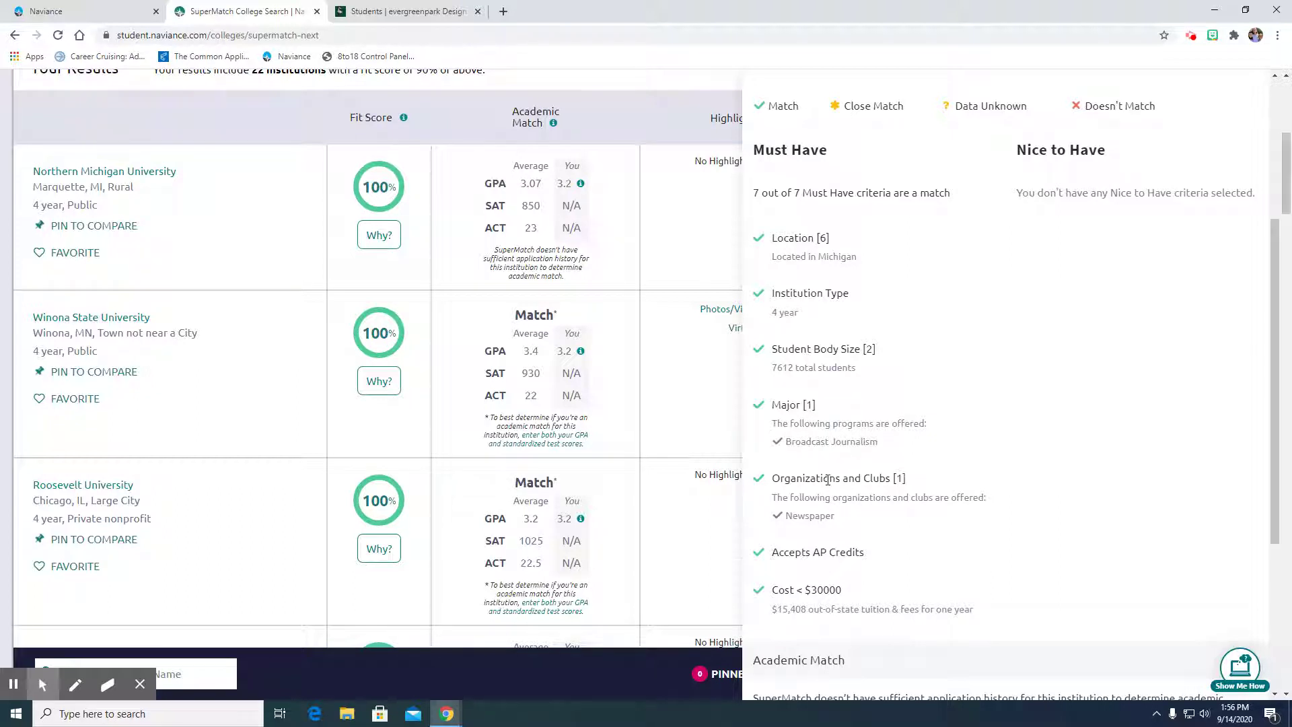
scroll(827, 479, down, 1)
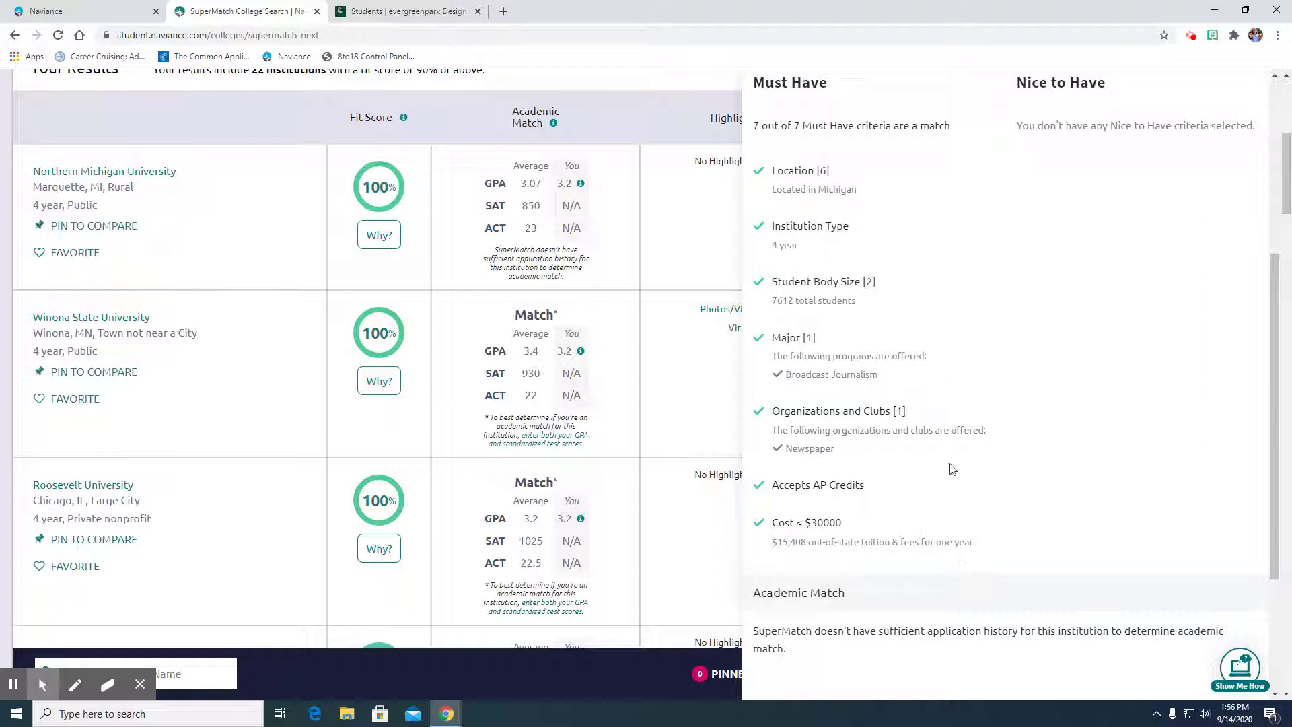
scroll(953, 468, up, 5)
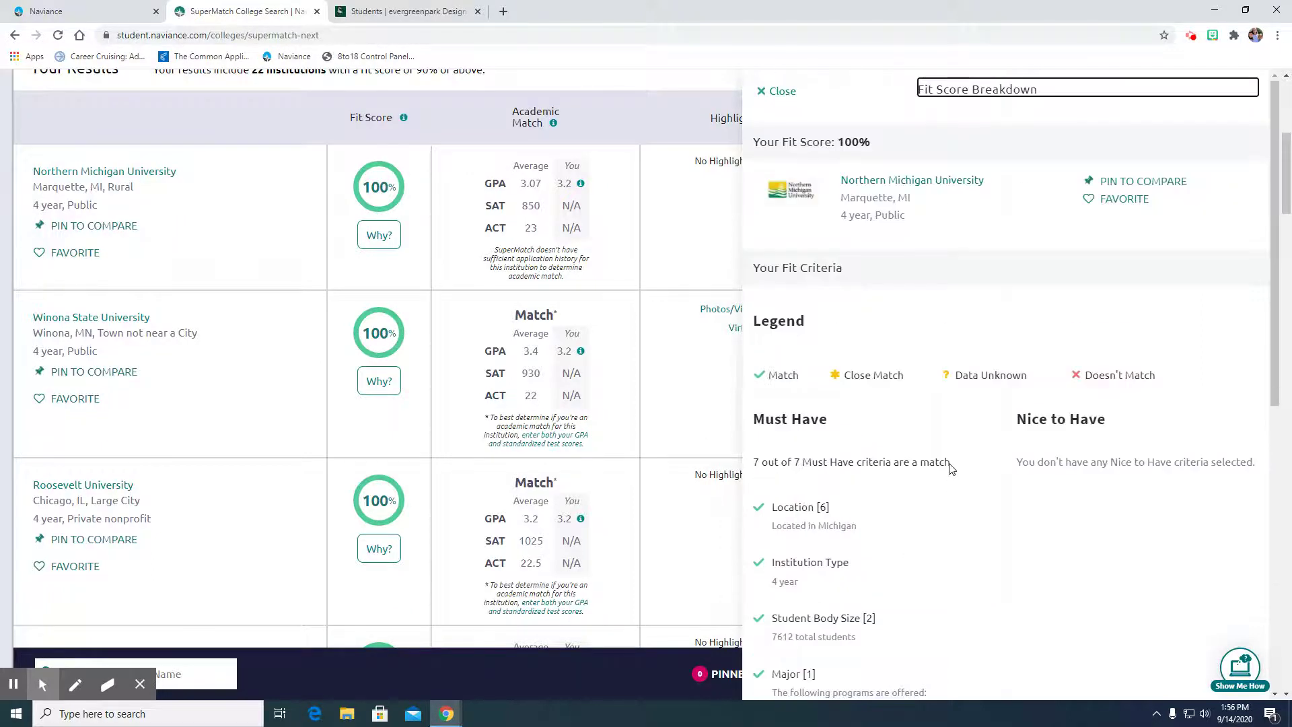
click(767, 94)
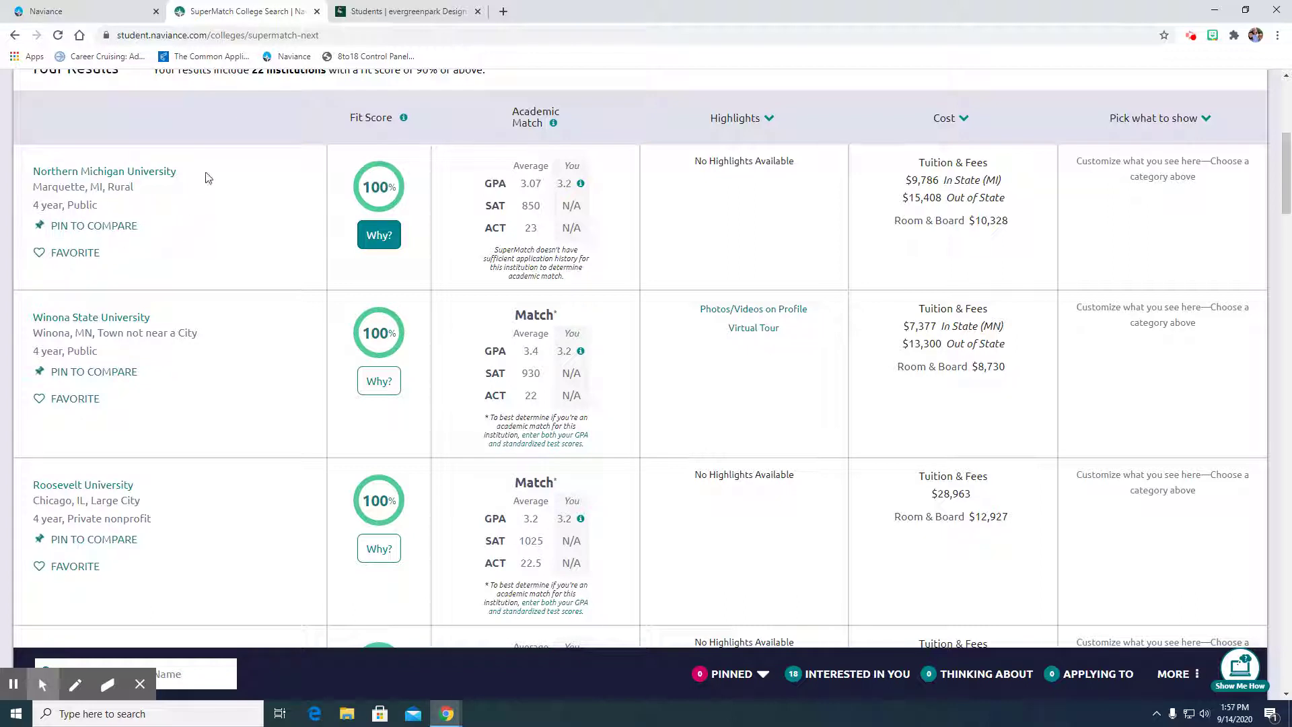
click(158, 172)
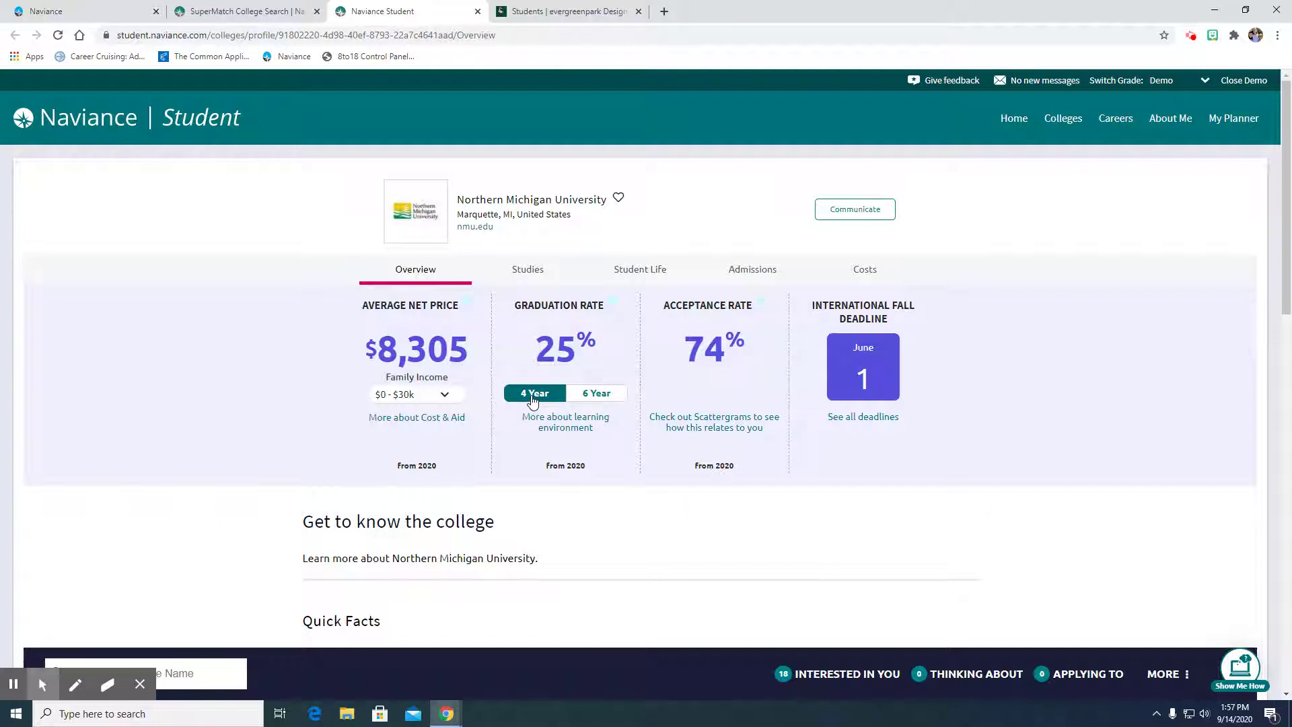
click(594, 398)
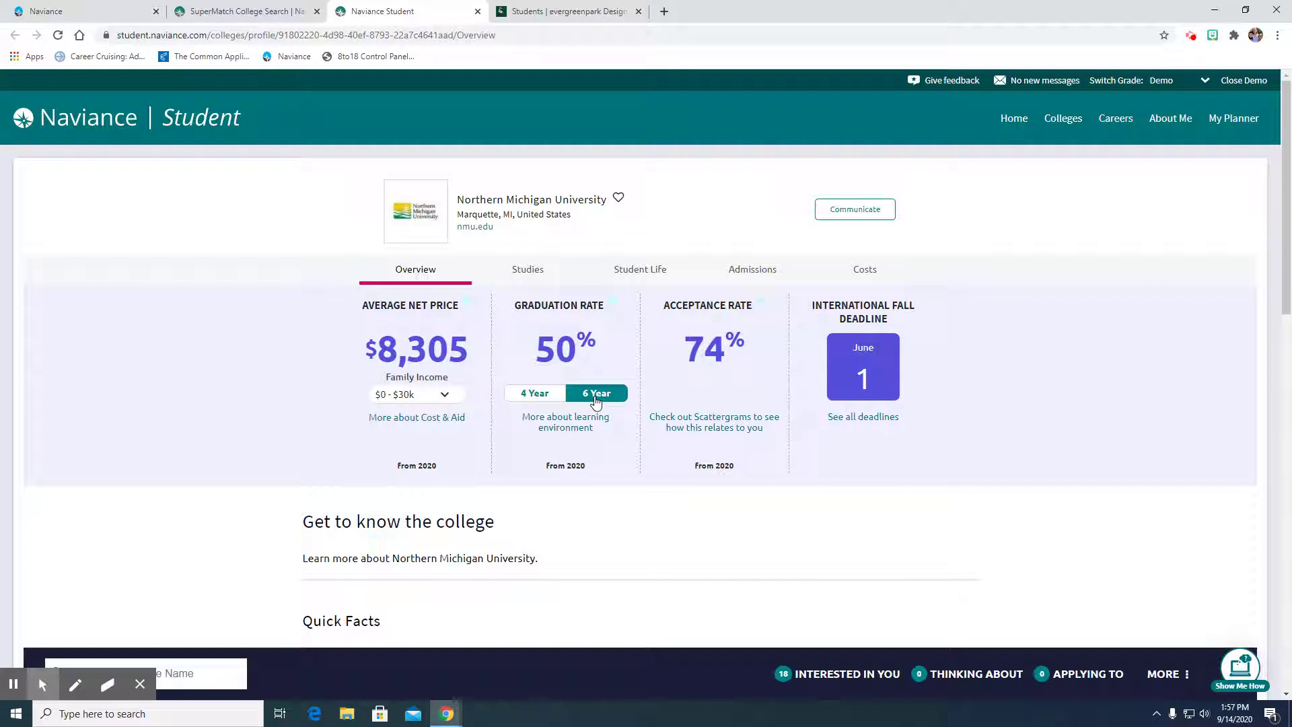
click(446, 398)
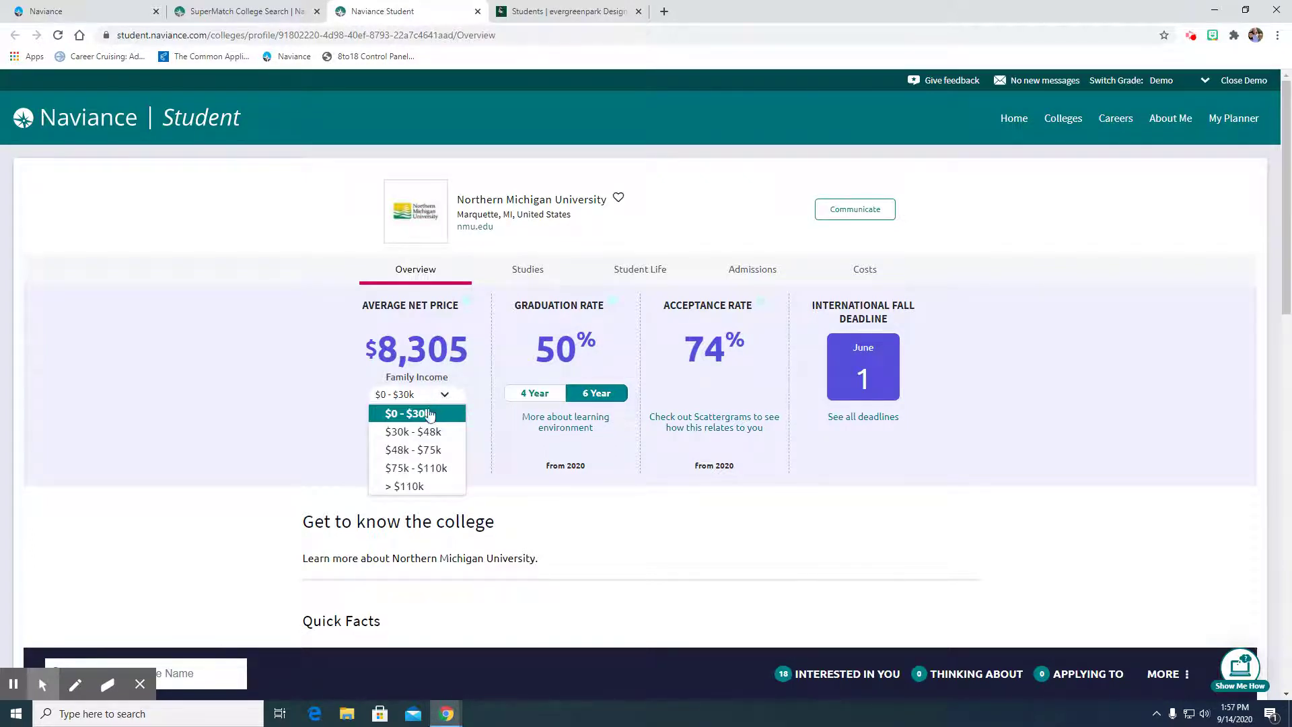
click(433, 450)
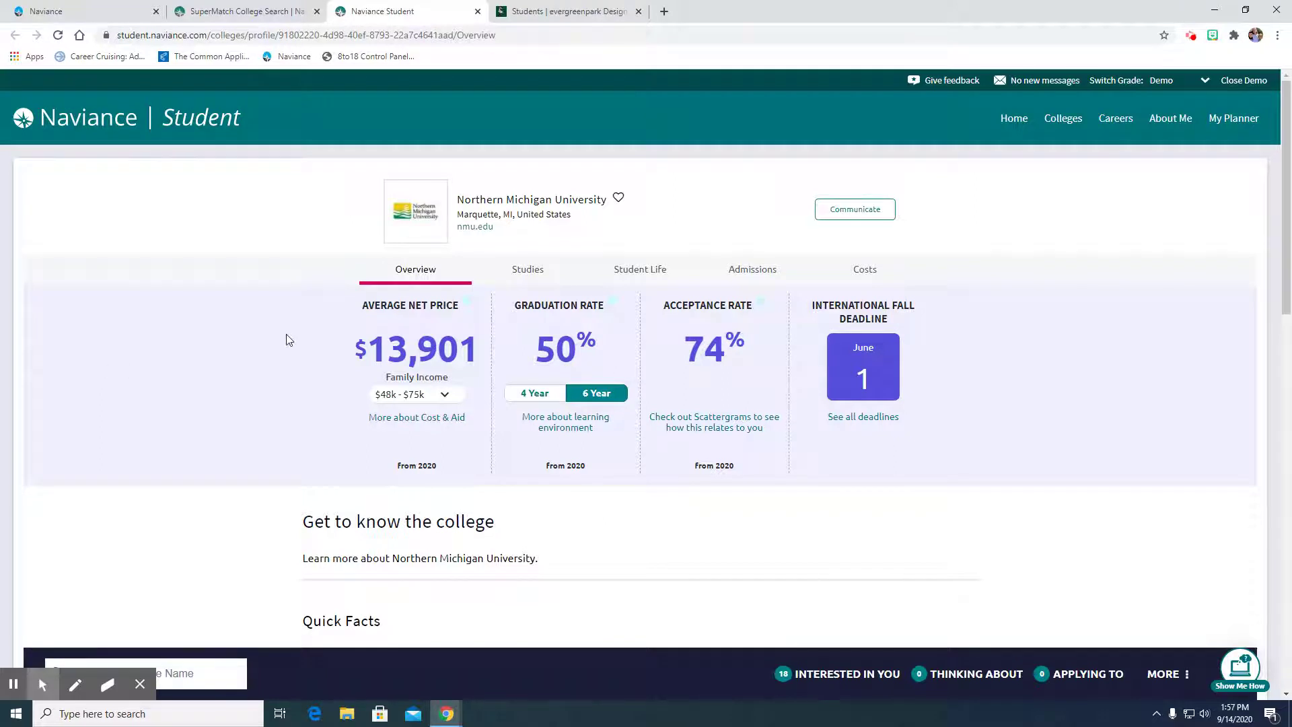
- Examine the university's studies information, including class size, retention, top areas of study and the majors offered
click(522, 270)
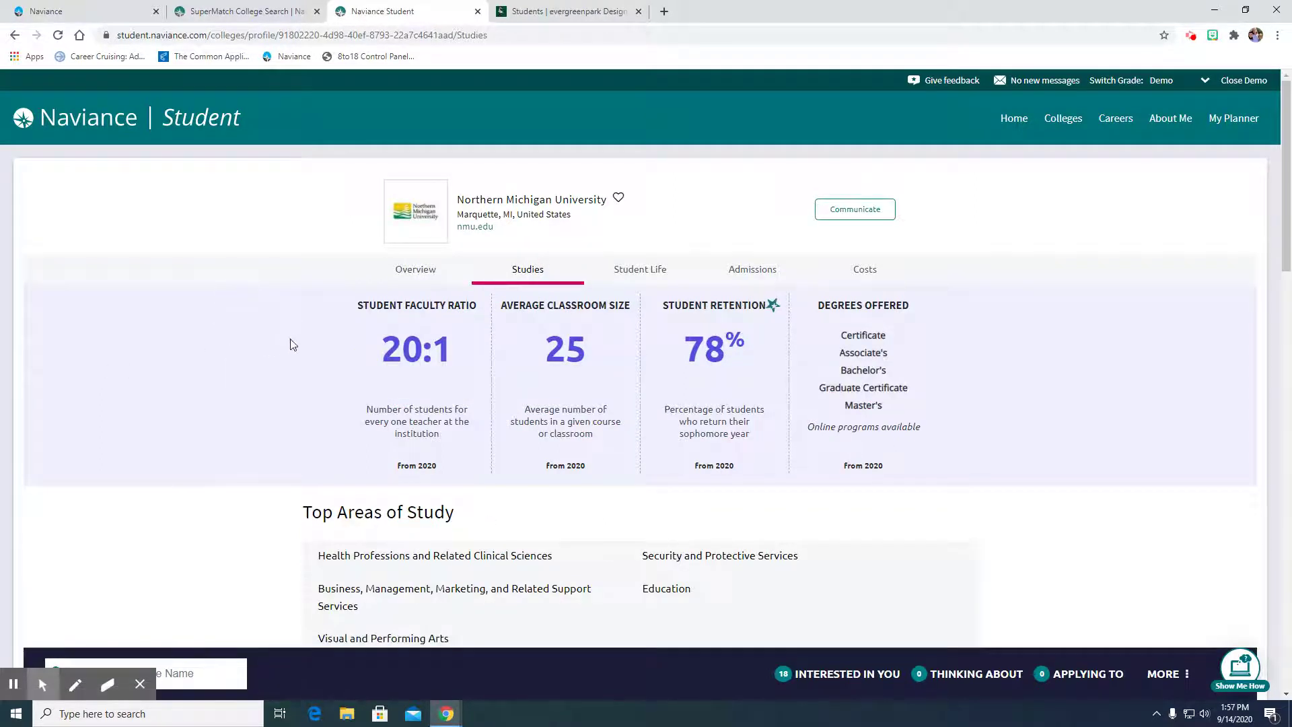
scroll(301, 341, down, 1)
scroll(301, 341, down, 1)
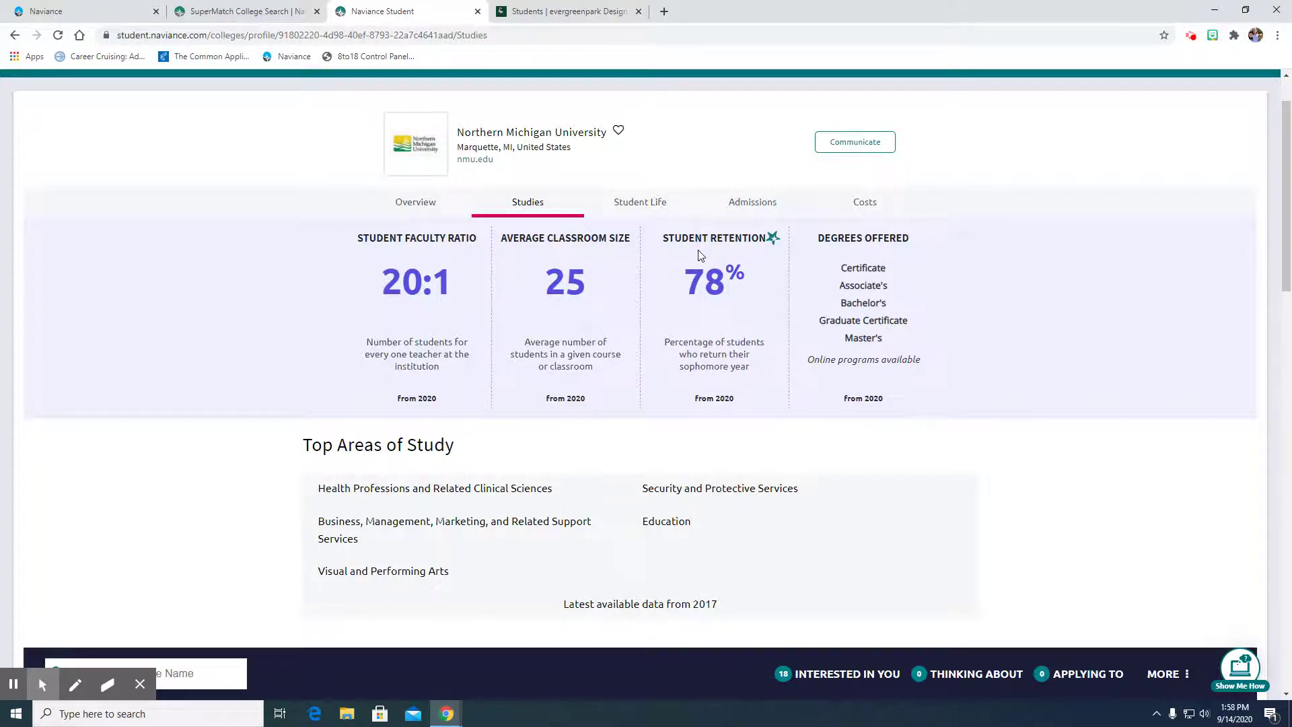
scroll(478, 336, down, 1)
scroll(478, 335, down, 2)
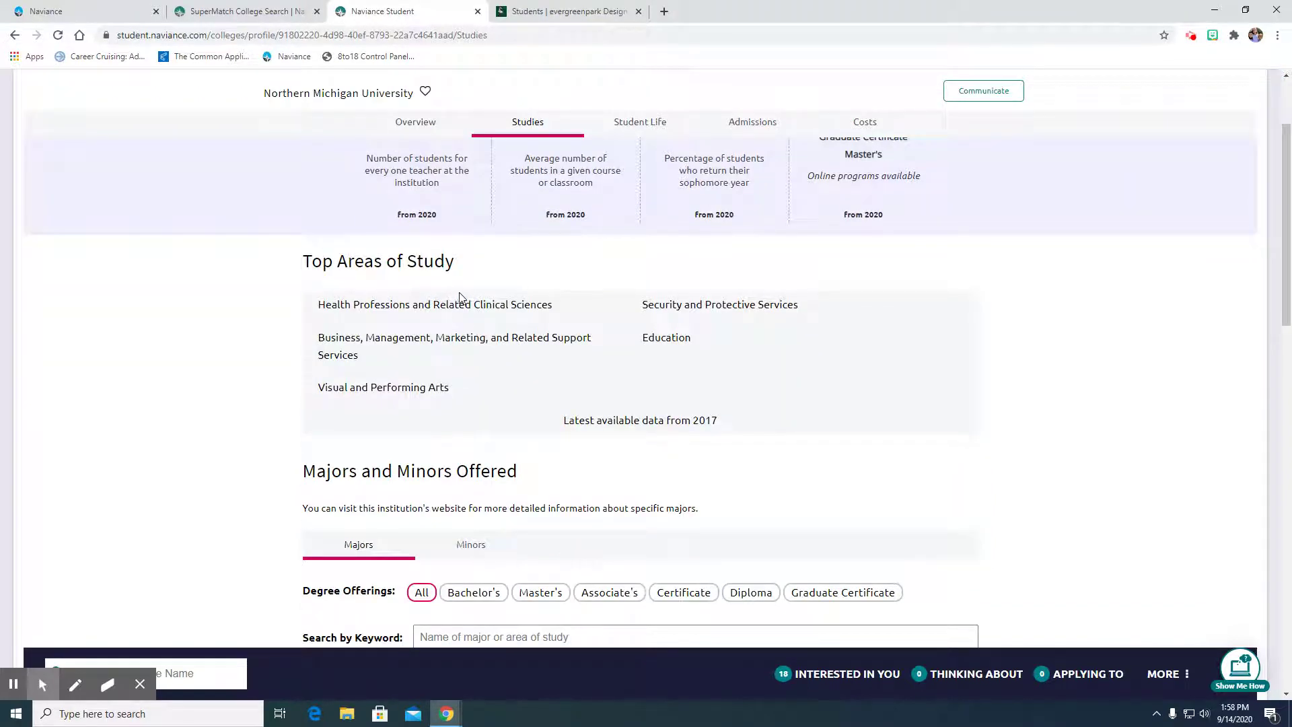
scroll(459, 296, down, 2)
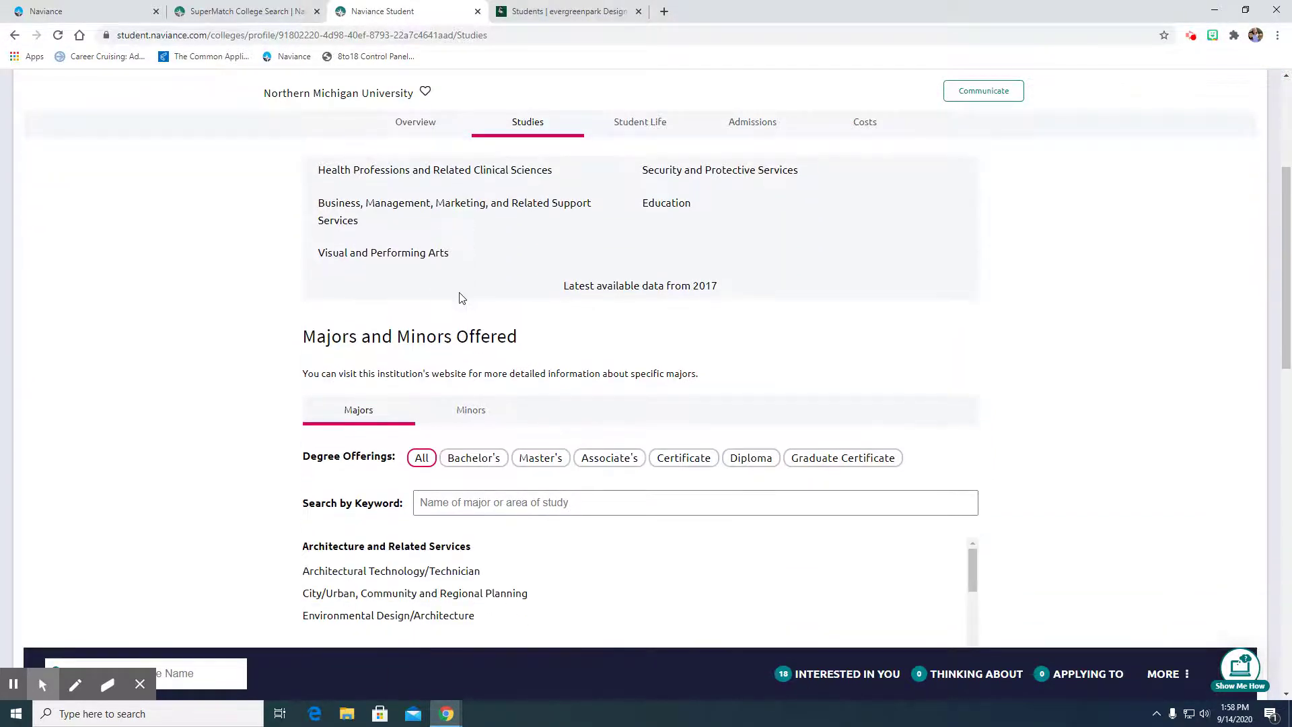
scroll(457, 295, down, 2)
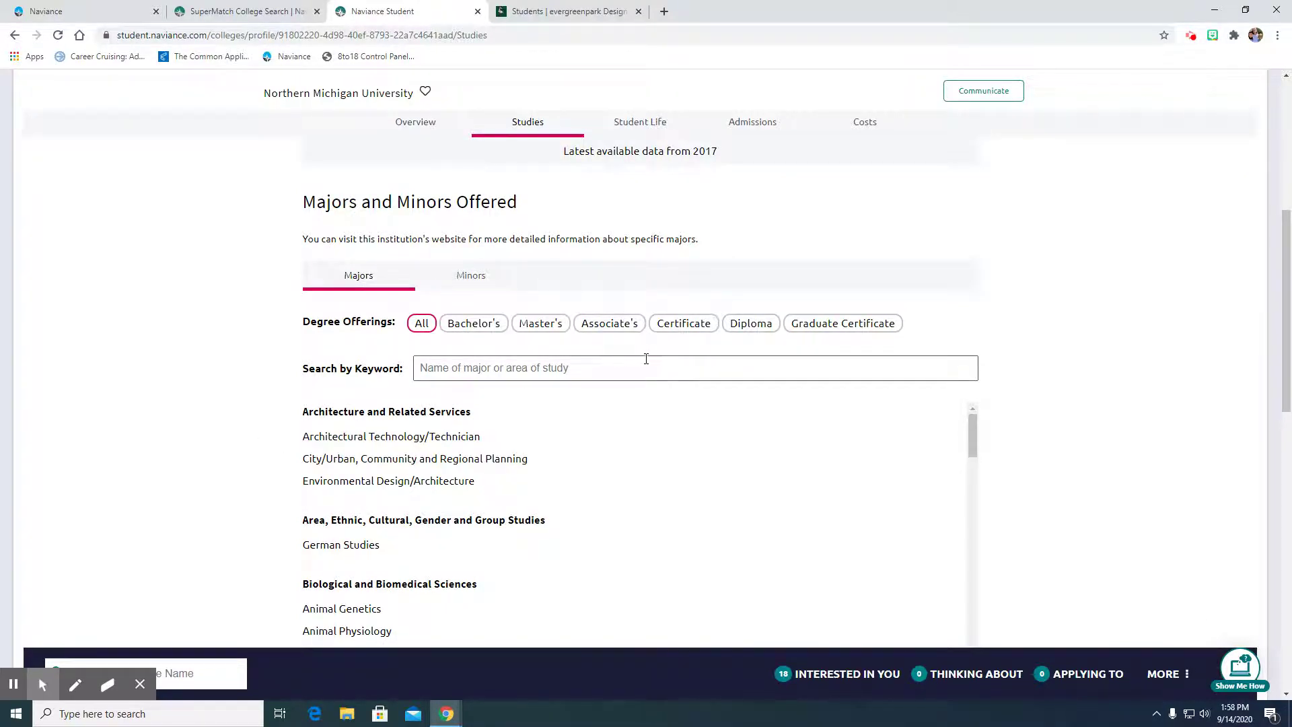
scroll(646, 358, up, 8)
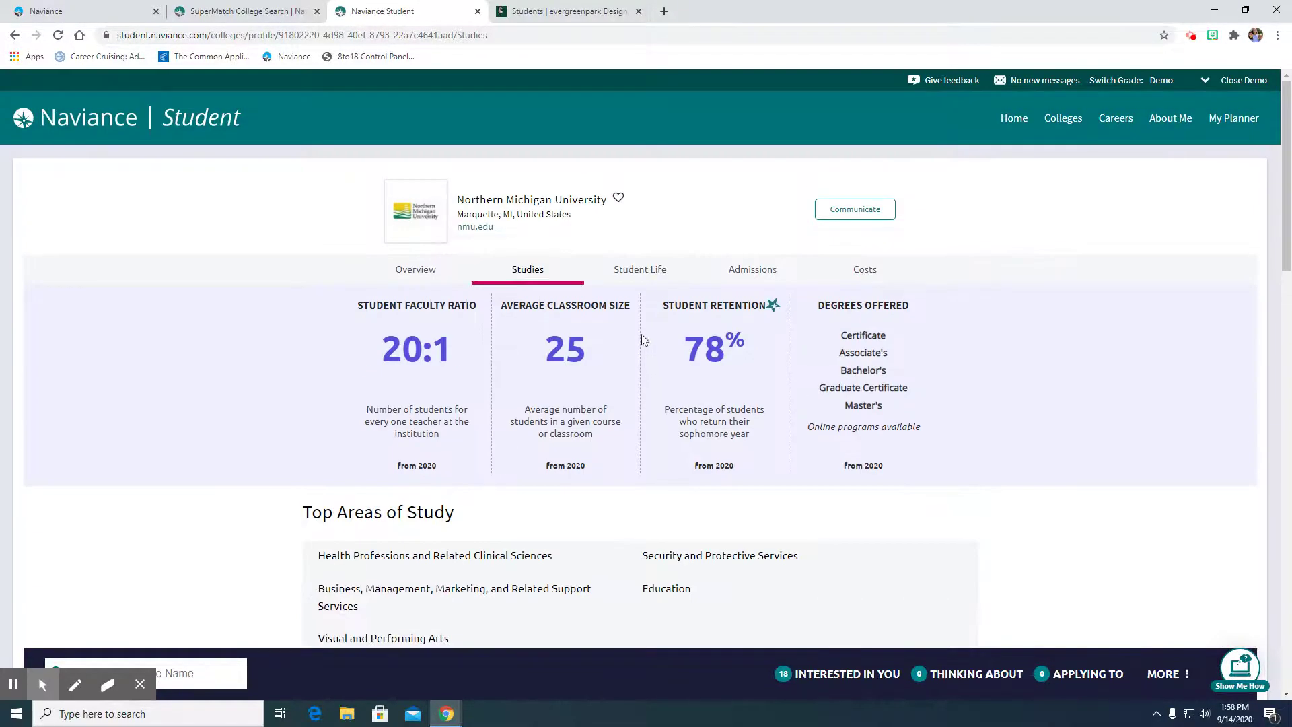
- Examine the university's student life information, including ethnicity, gender, age, residency status and housing
click(644, 273)
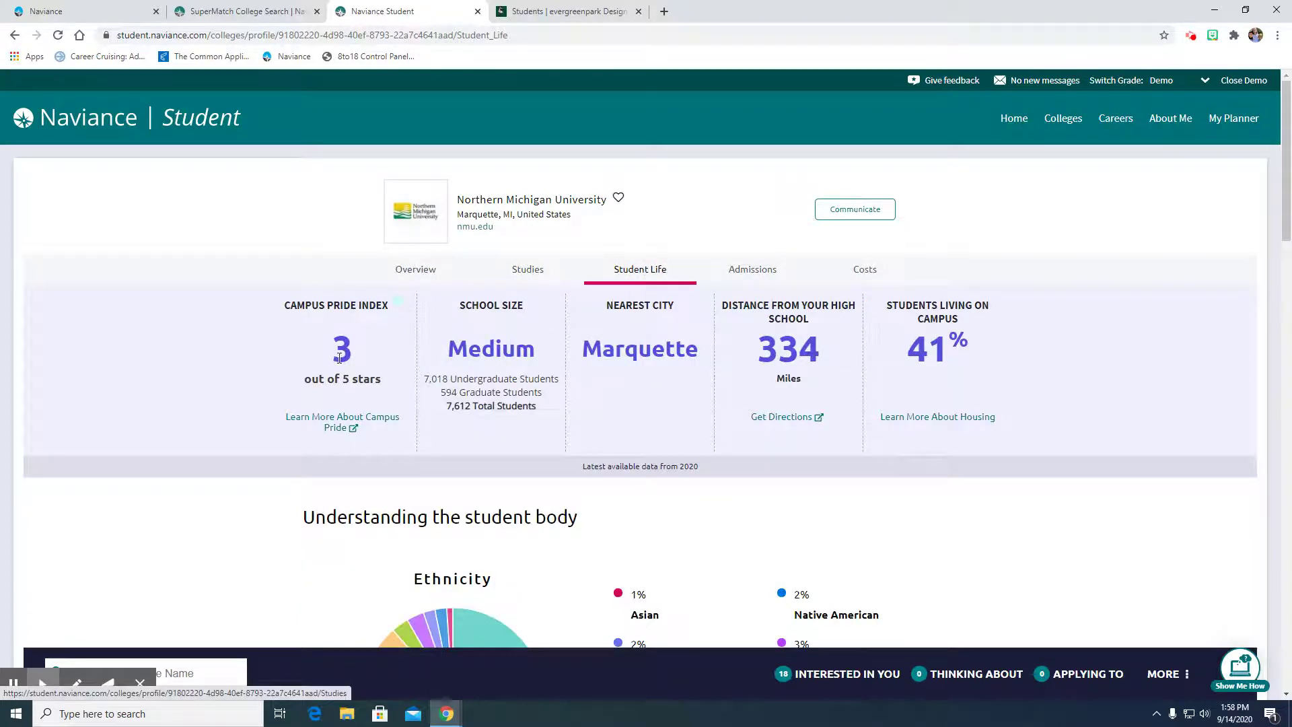
scroll(273, 445, down, 1)
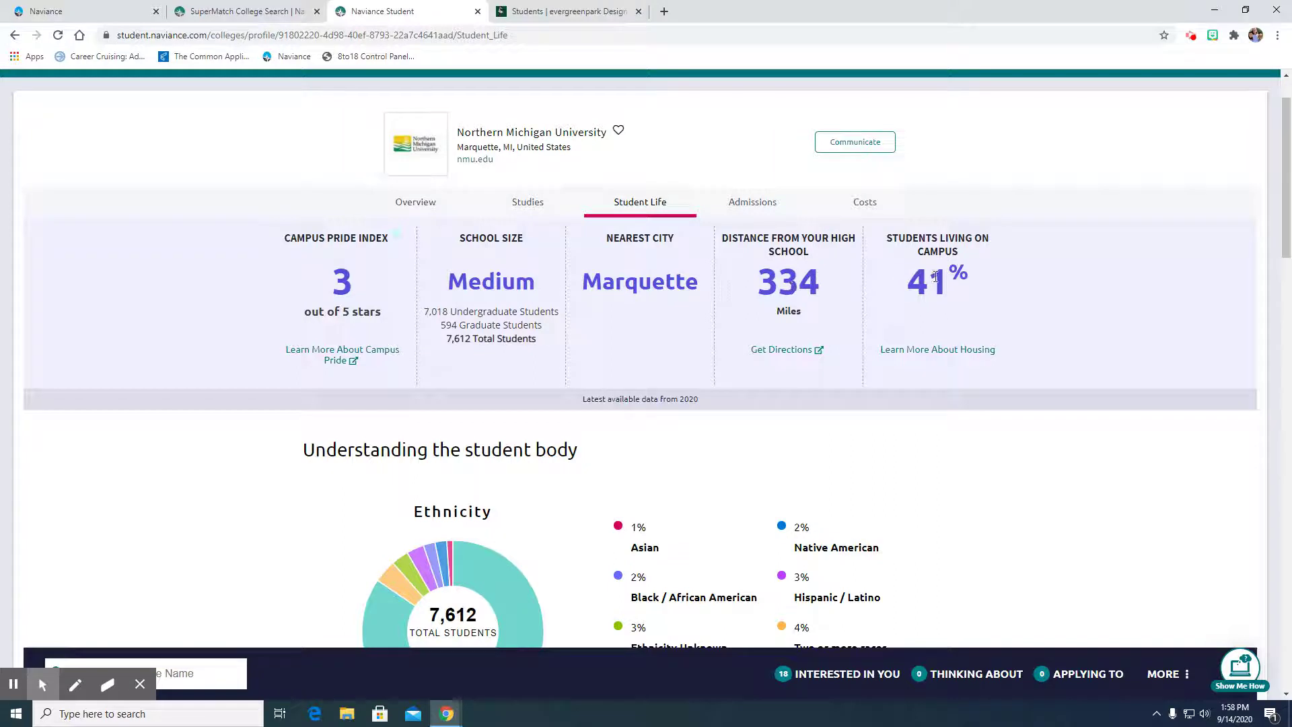
scroll(545, 370, down, 5)
scroll(565, 316, up, 1)
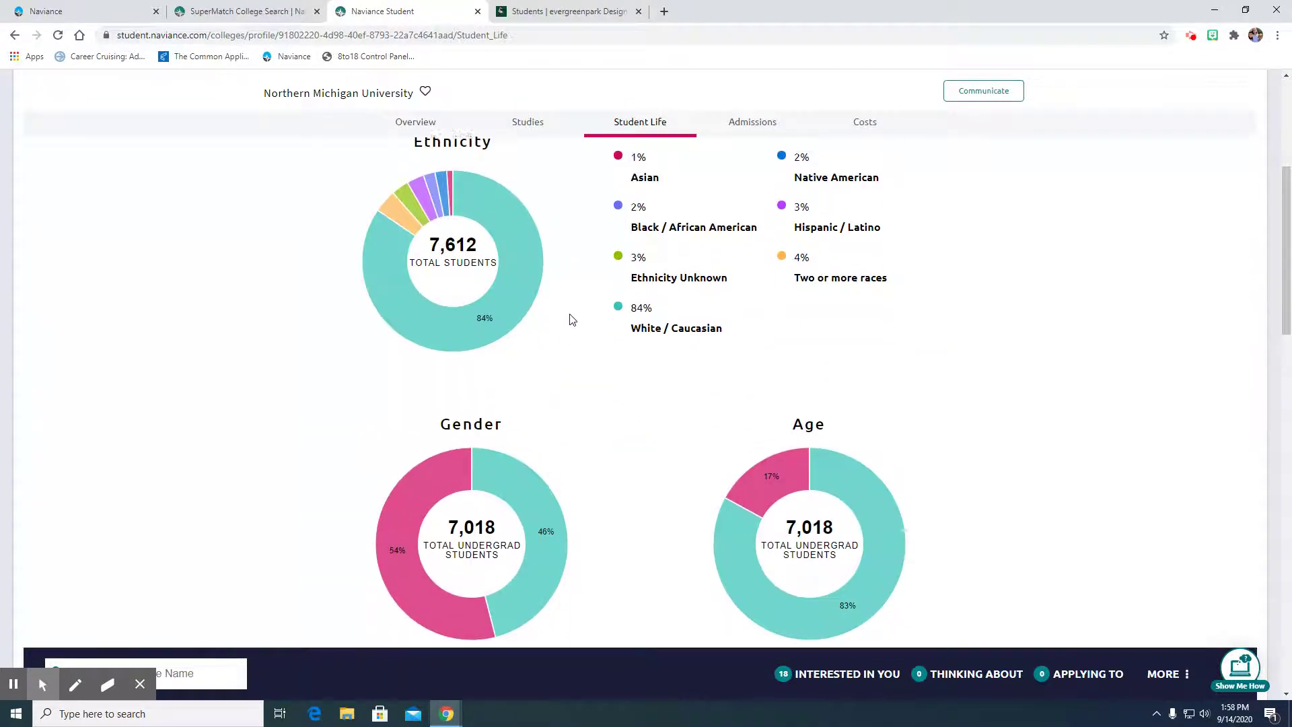
scroll(592, 288, down, 2)
scroll(619, 293, down, 7)
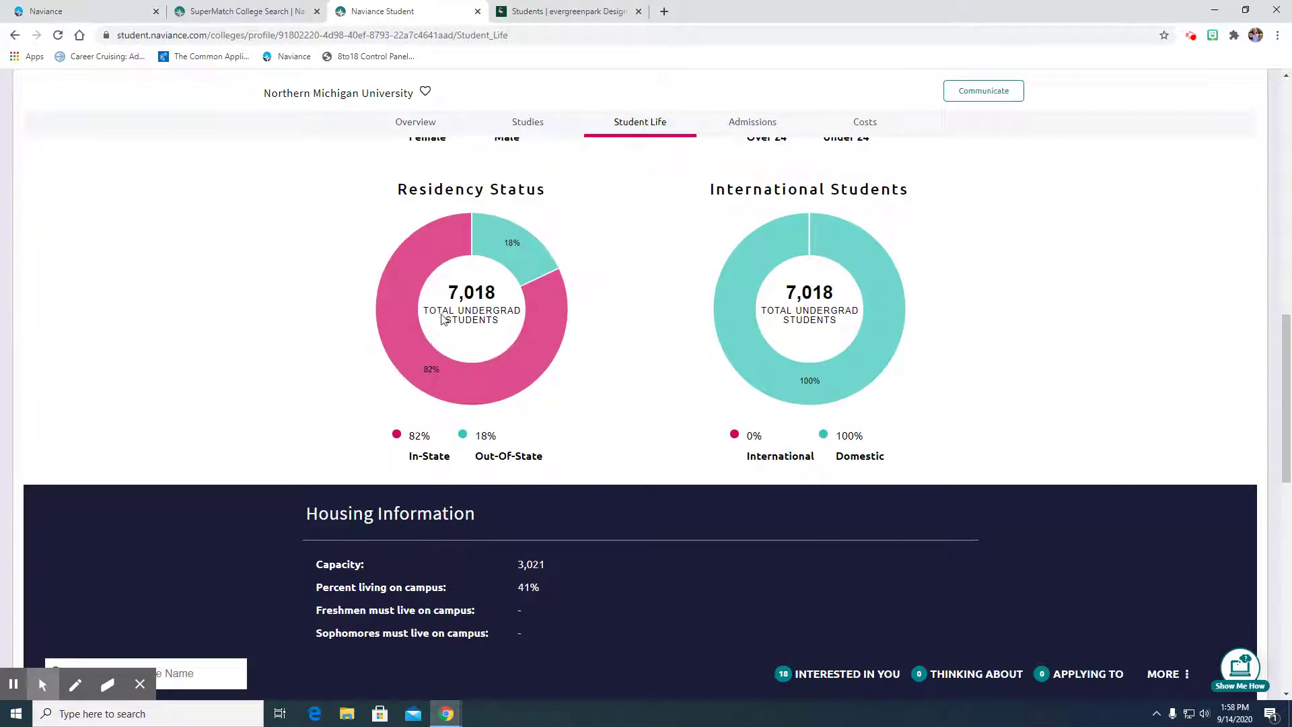
mouse_move(519, 358)
scroll(618, 343, up, 15)
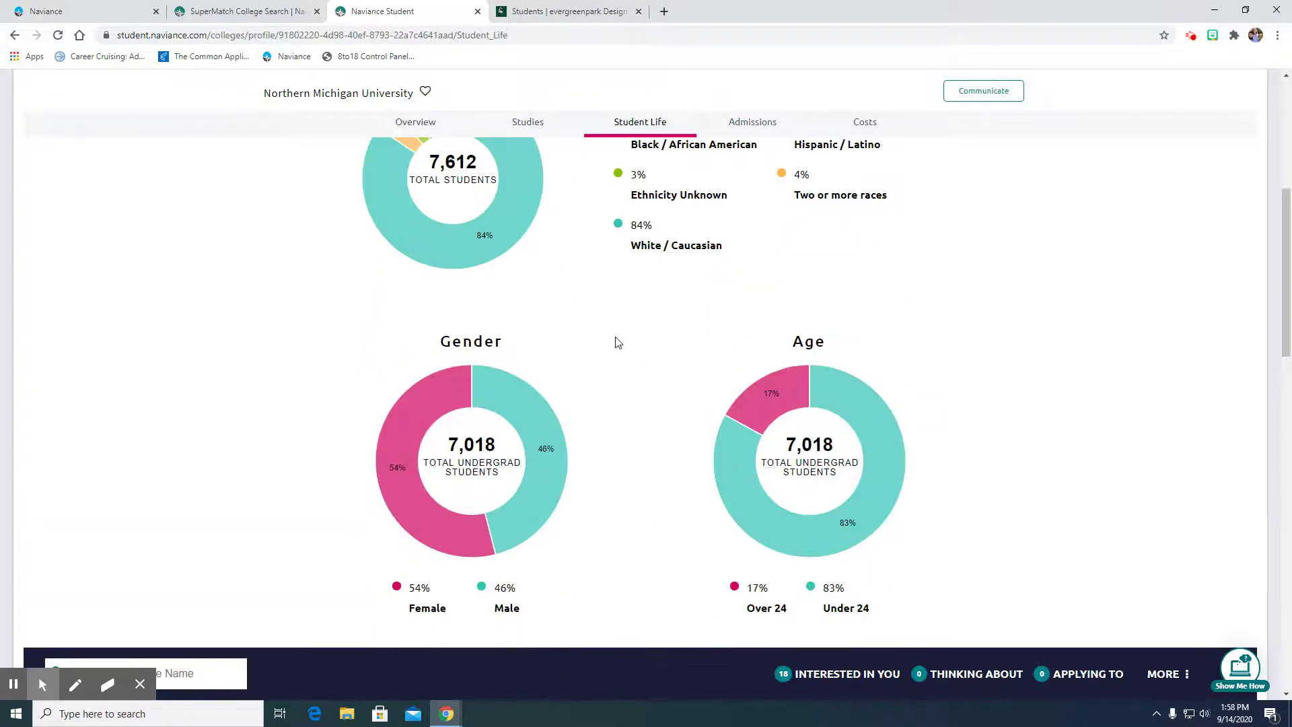
- Review the university's admissions information, including deadlines, application fees, acceptance rate and policies
click(750, 269)
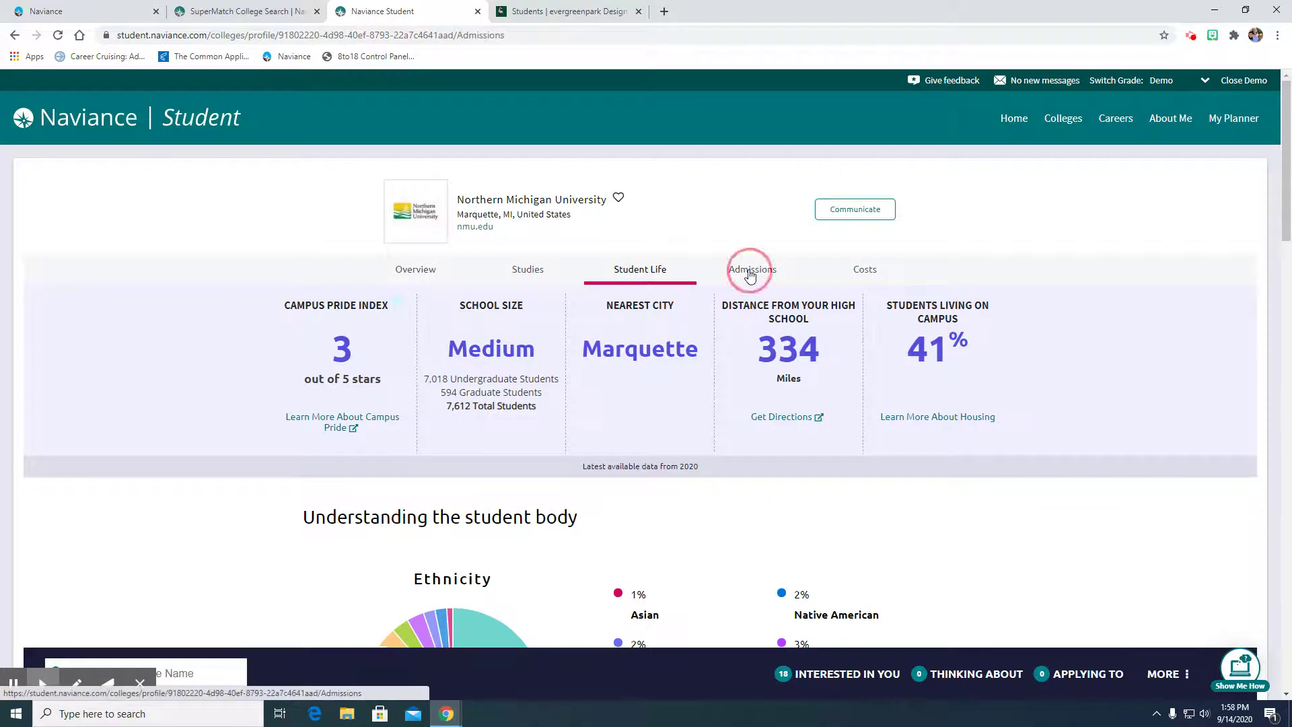
scroll(268, 415, down, 4)
scroll(269, 415, up, 4)
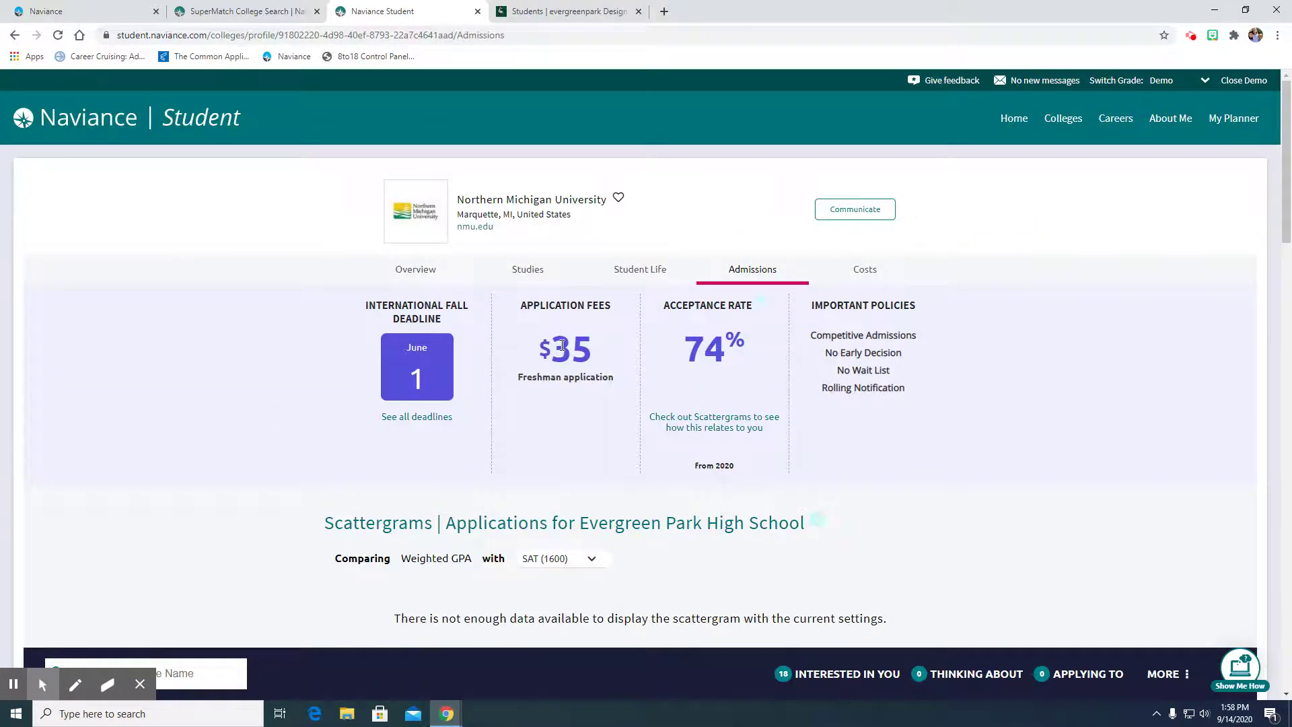
- Show the out-of-state annual tuition in the university's costs information
click(864, 267)
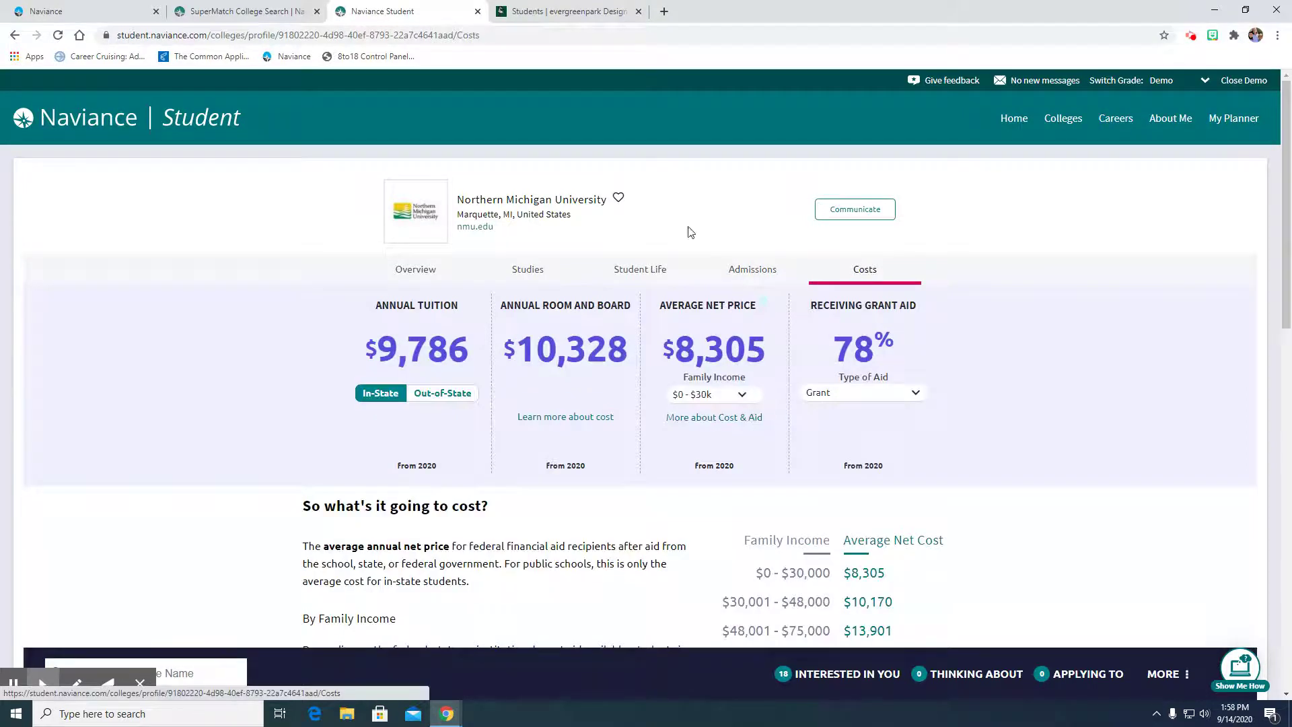
click(438, 395)
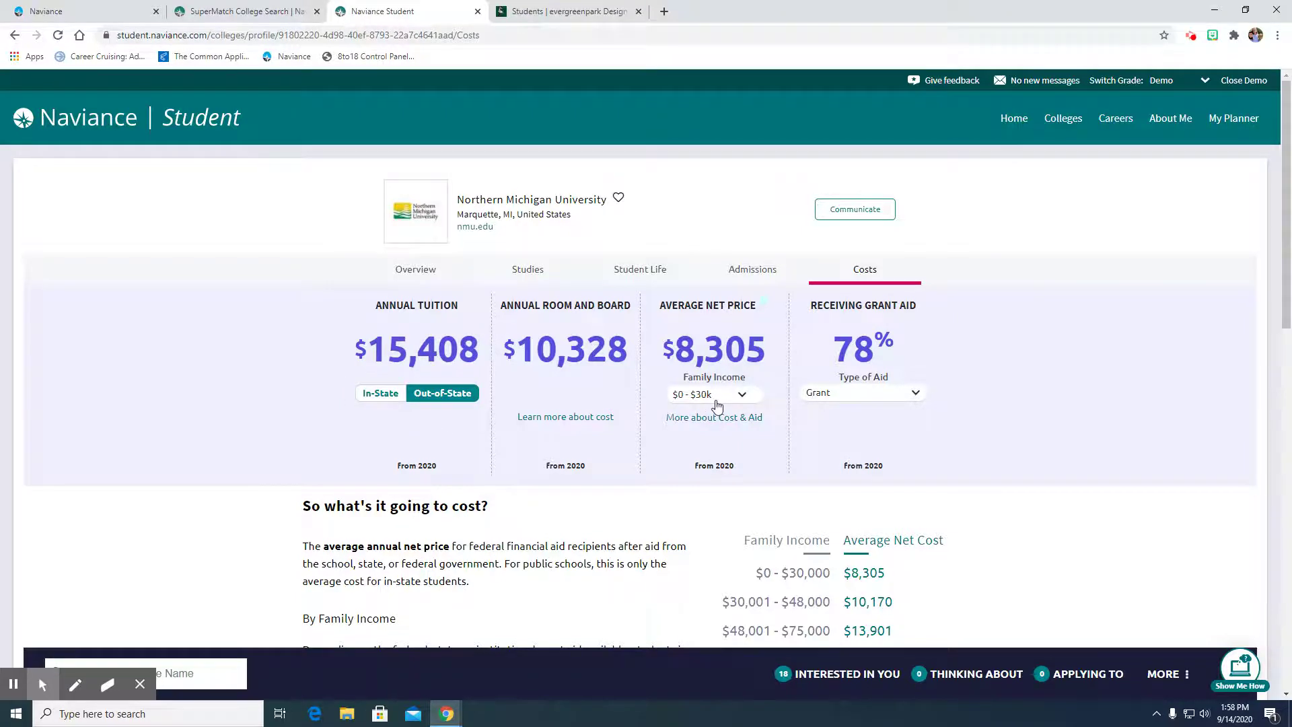